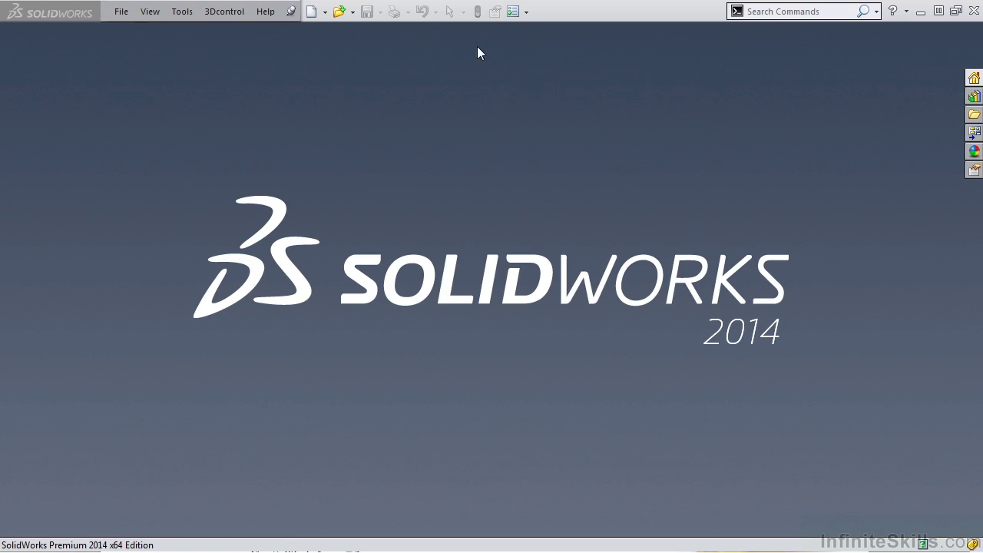
# Open the part file Fillets and draft from the Chapter 3 folder
pyautogui.click(340, 12)
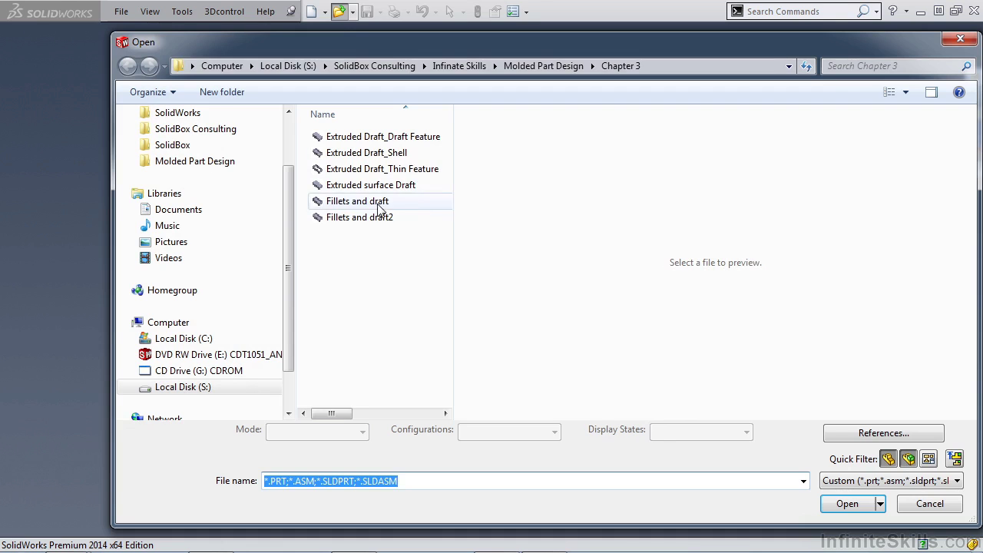
pyautogui.click(372, 202)
pyautogui.doubleClick(372, 202)
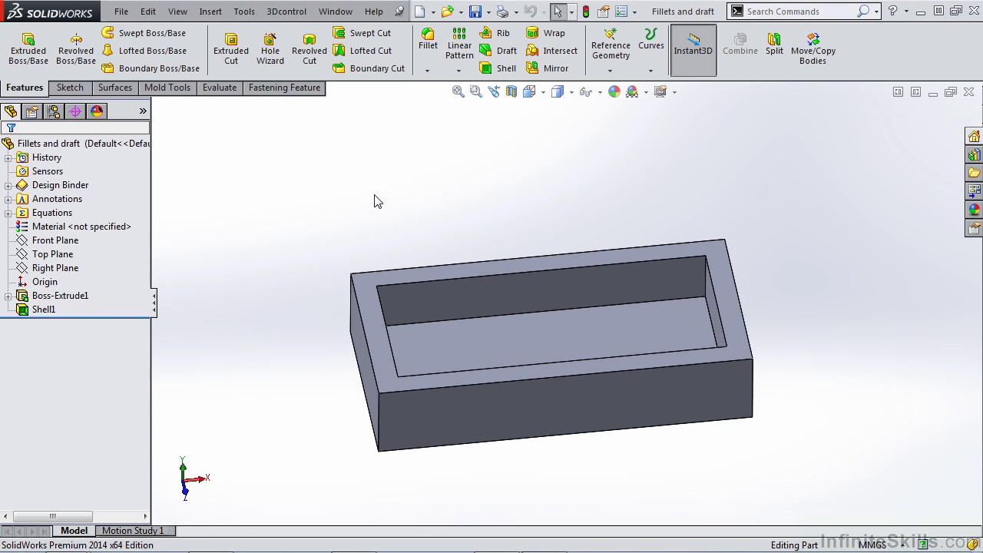
# Fillet the four vertical inner corner edges of the pocket, linking the radius to the global variable InternalRadius
pyautogui.press('Left')
pyautogui.press('Left')
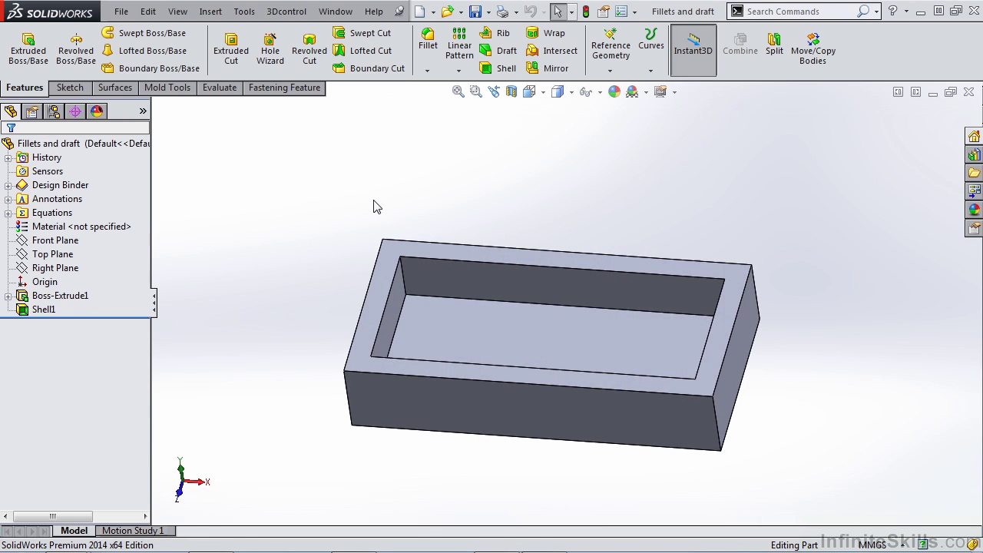
pyautogui.moveTo(374, 200); pyautogui.dragTo(420, 289, button='middle')
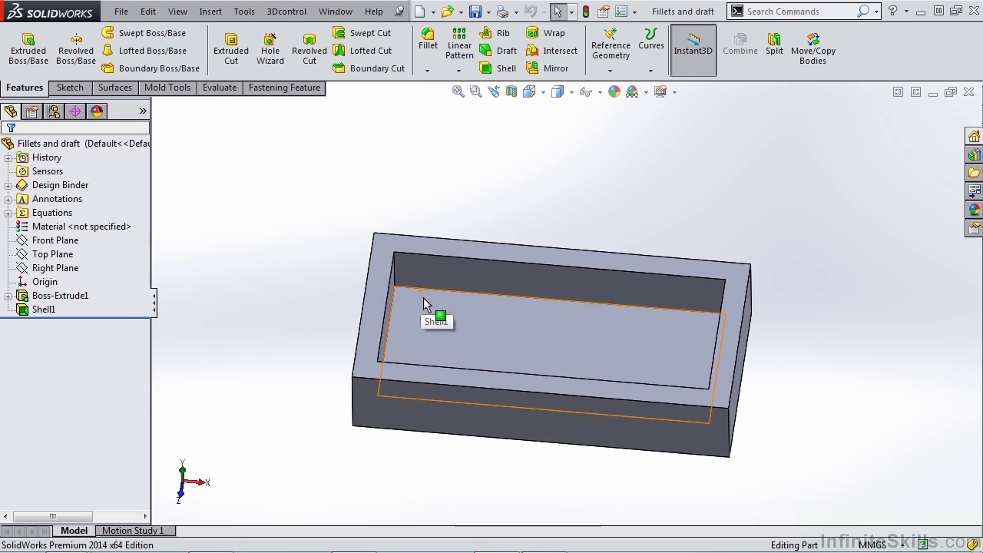
pyautogui.press('Left')
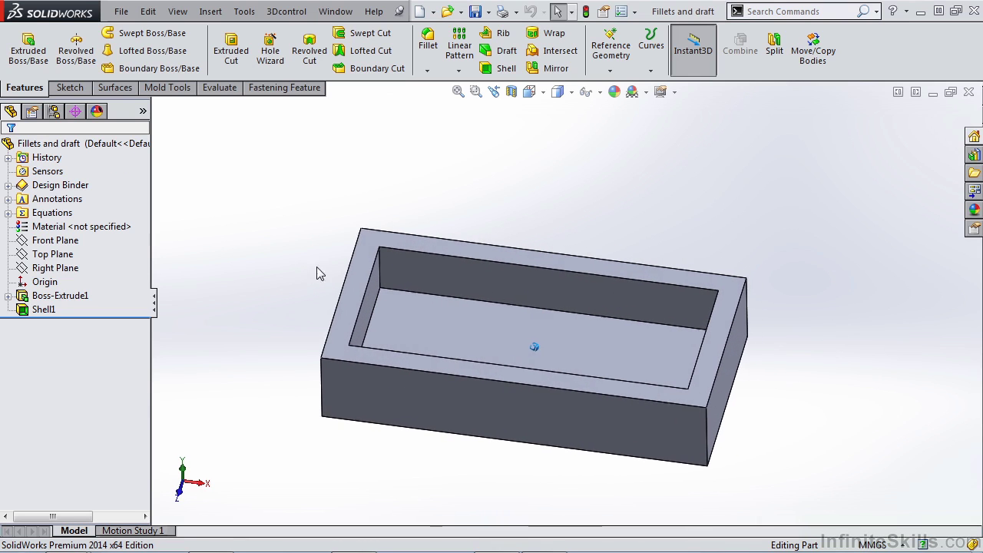
pyautogui.click(427, 43)
pyautogui.click(378, 270)
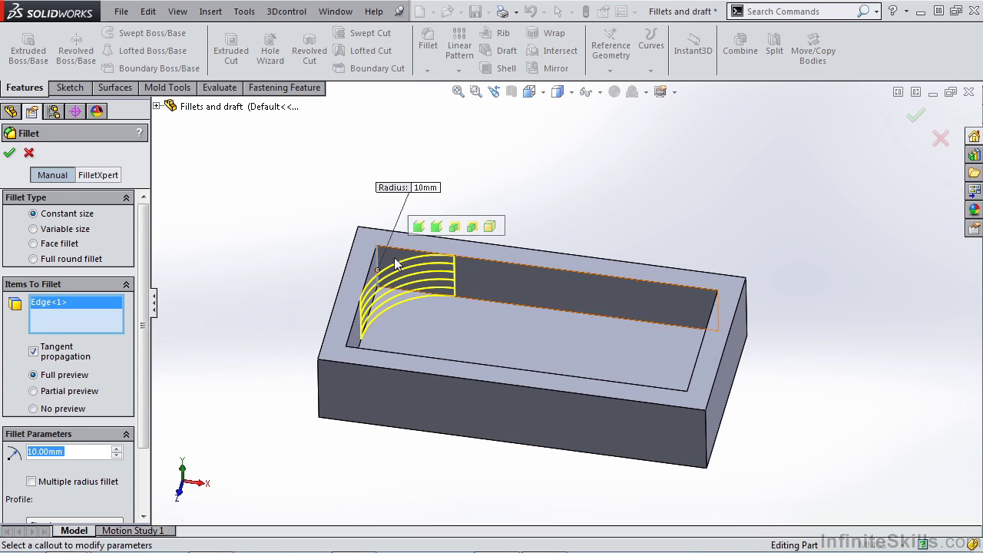
pyautogui.click(427, 230)
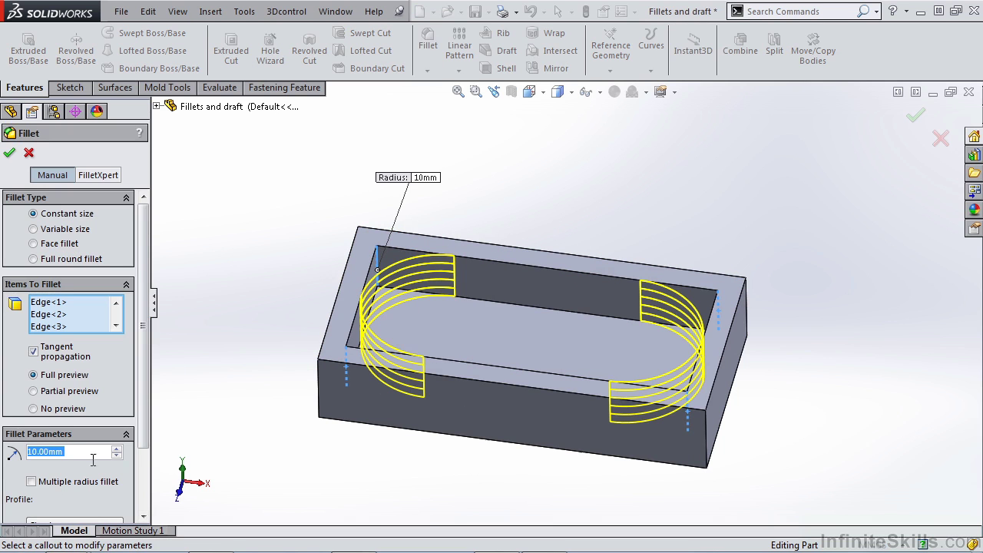
pyautogui.write('=')
pyautogui.moveTo(58, 473)
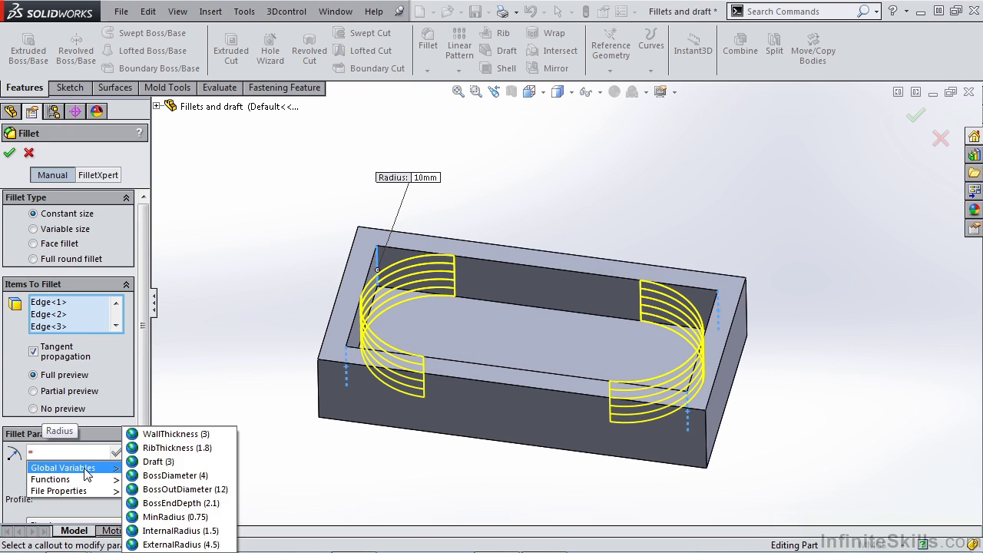
pyautogui.click(172, 531)
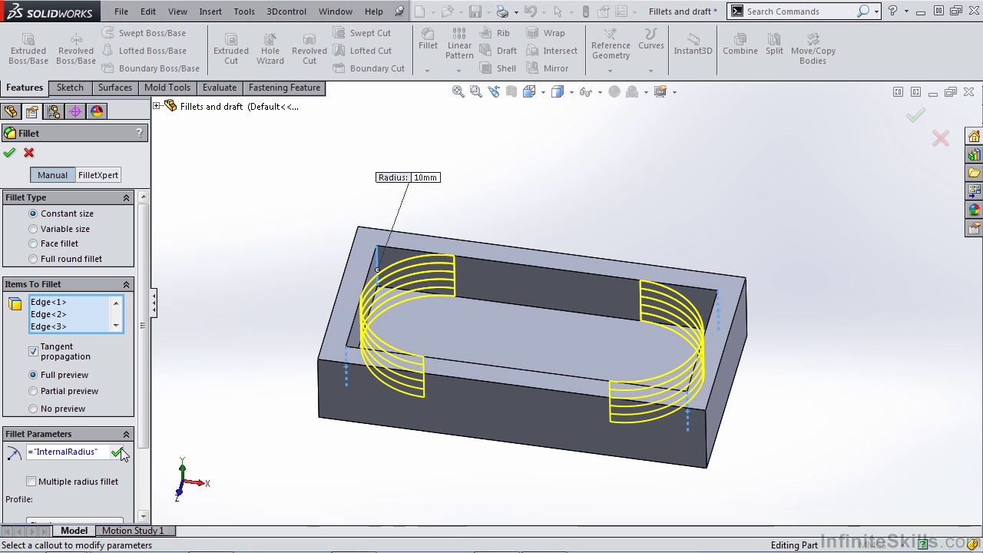
pyautogui.click(119, 451)
pyautogui.click(9, 152)
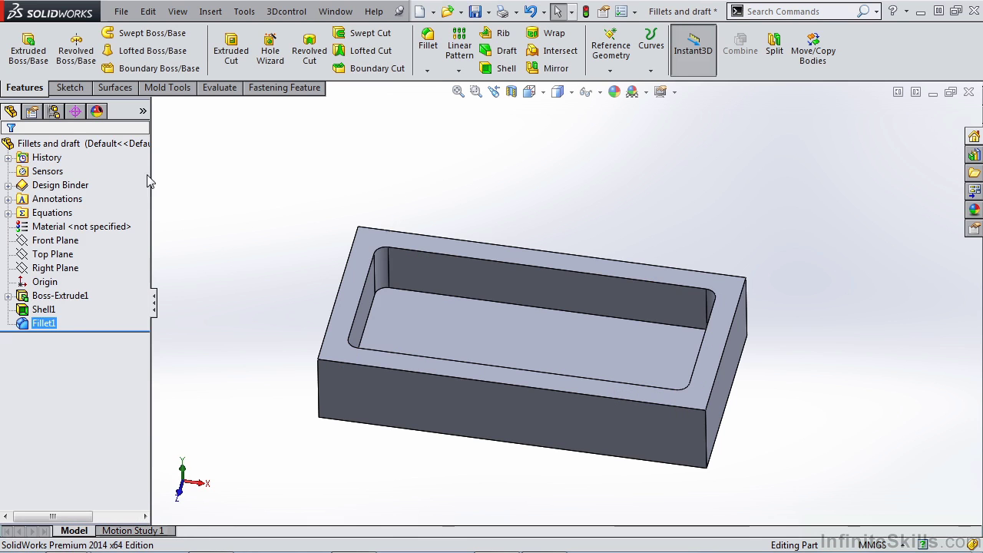
# Draft the tangent inner walls of the pocket by 10 degrees, using the top rim face as the neutral plane
pyautogui.click(490, 51)
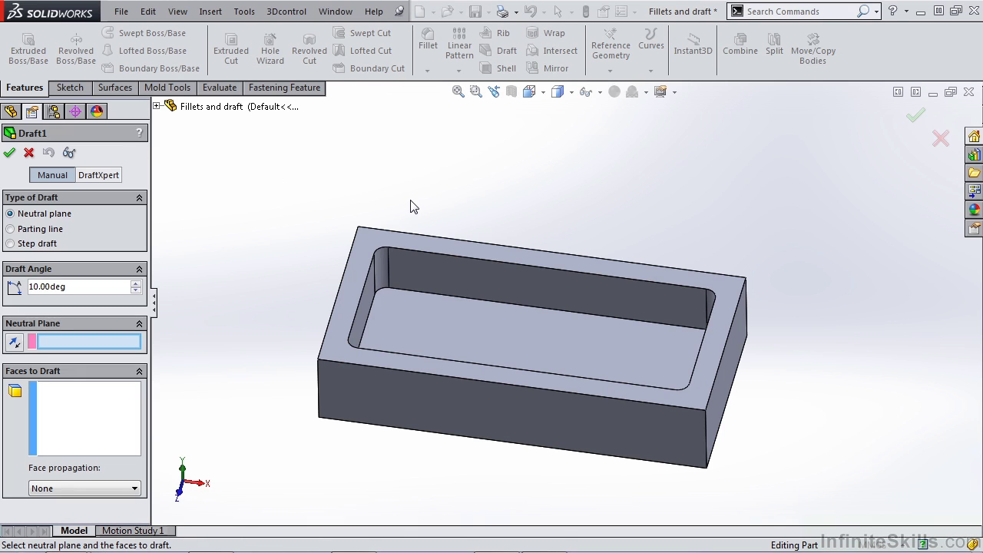
pyautogui.click(400, 237)
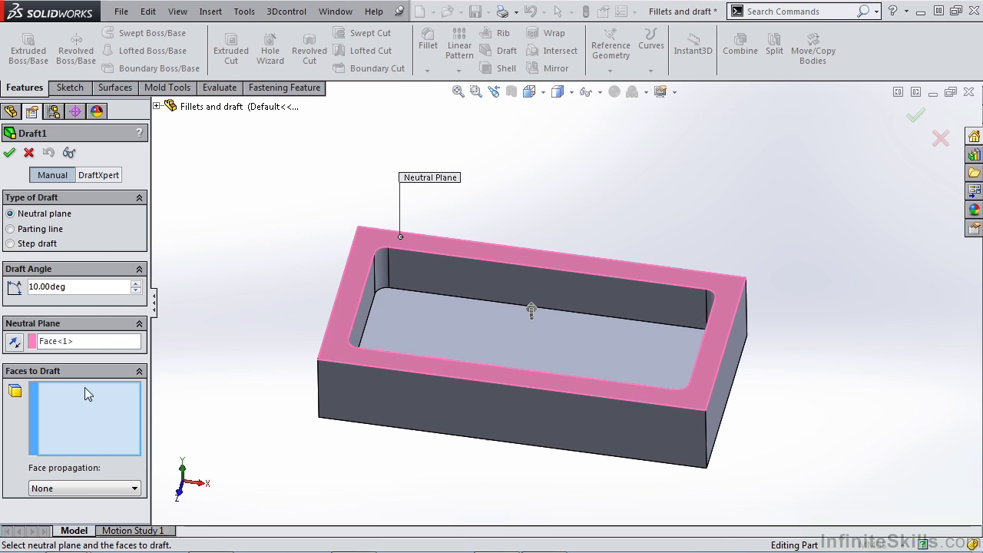
pyautogui.rightClick(443, 272)
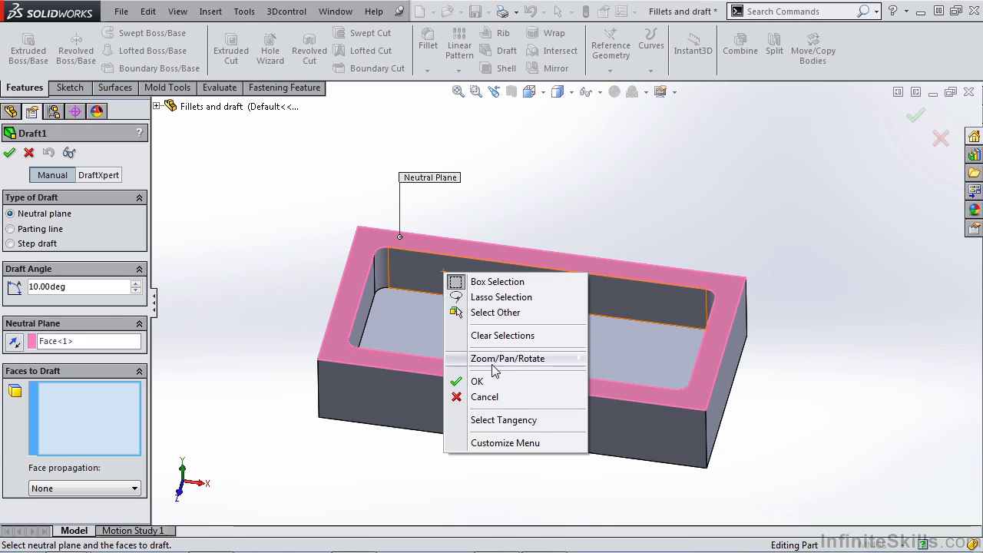
pyautogui.click(504, 420)
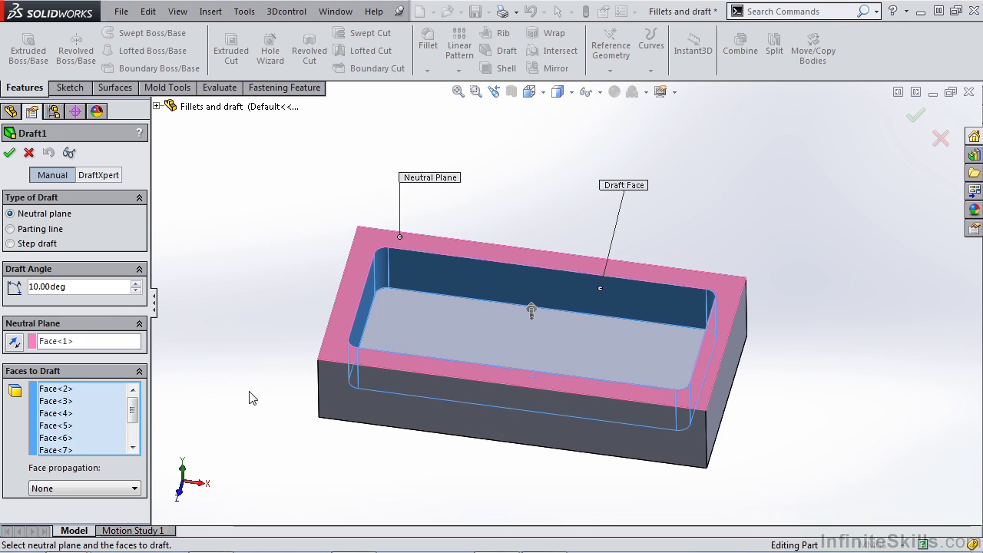
pyautogui.click(9, 153)
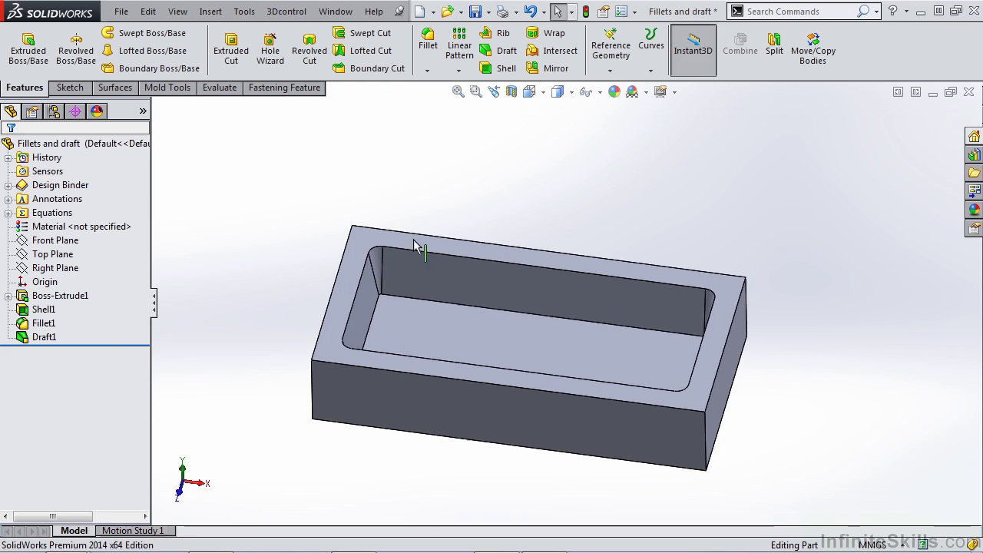
# Examine a drafted pocket corner up close and delete the draft feature
pyautogui.scroll(-5, 413, 238)
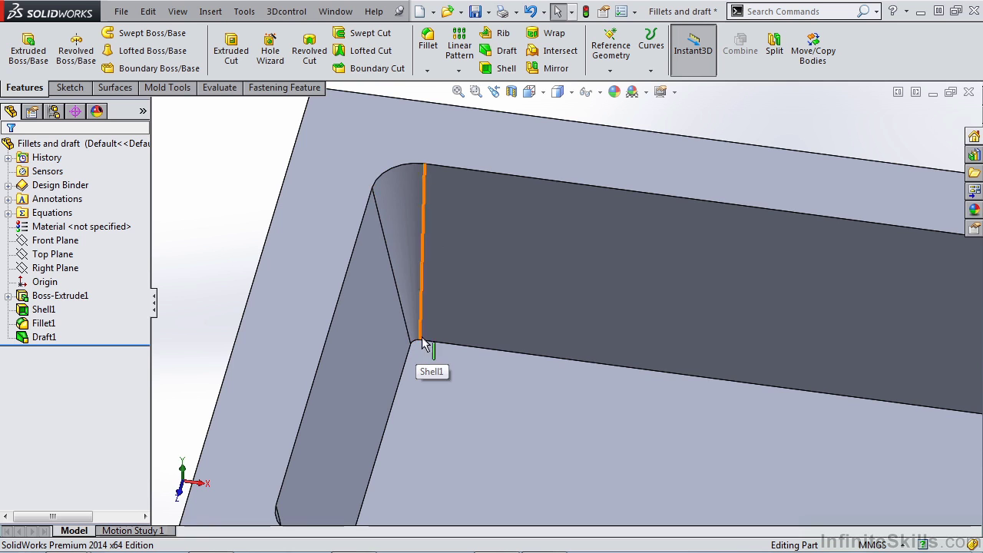
pyautogui.scroll(5, 423, 343)
pyautogui.click(23, 340)
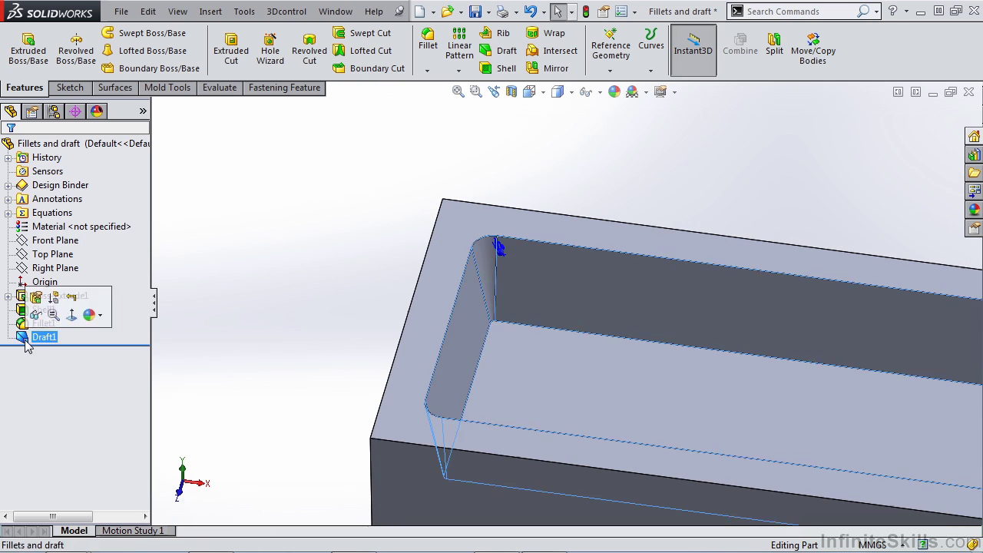
pyautogui.press('Delete')
# Fillet the edge loop around the pocket floor, linking the radius to the global variable InternalRadius
pyautogui.click(428, 45)
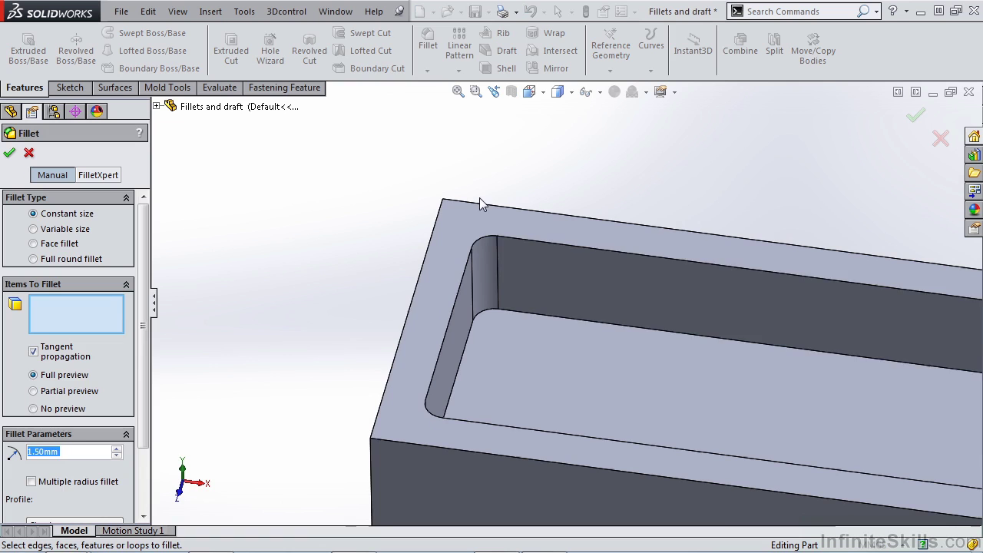
pyautogui.click(495, 305)
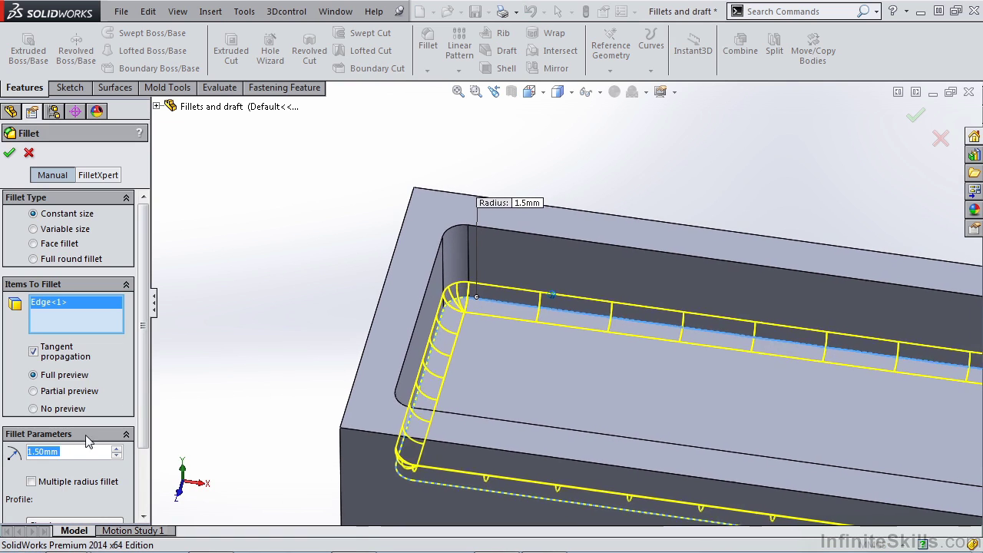
pyautogui.write('=')
pyautogui.moveTo(69, 468)
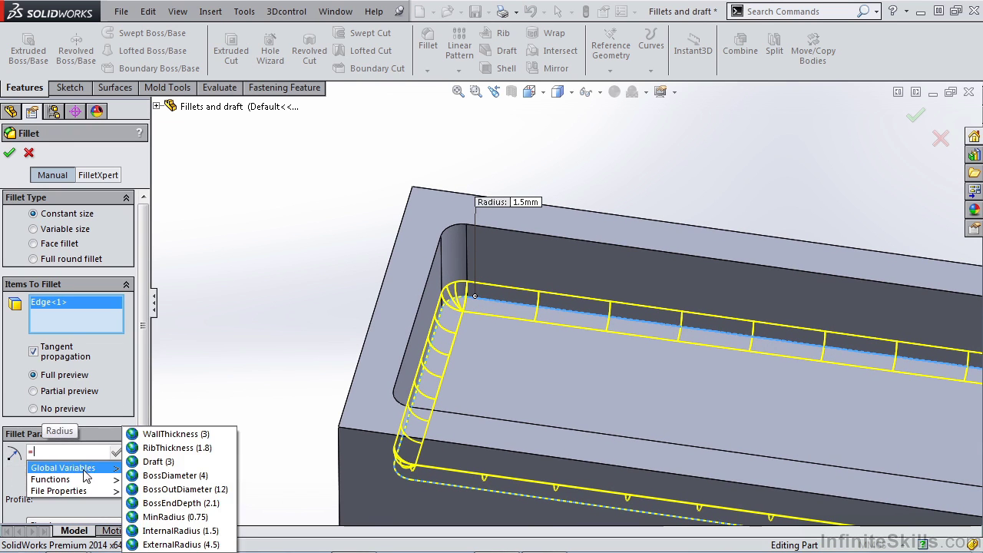
pyautogui.click(158, 530)
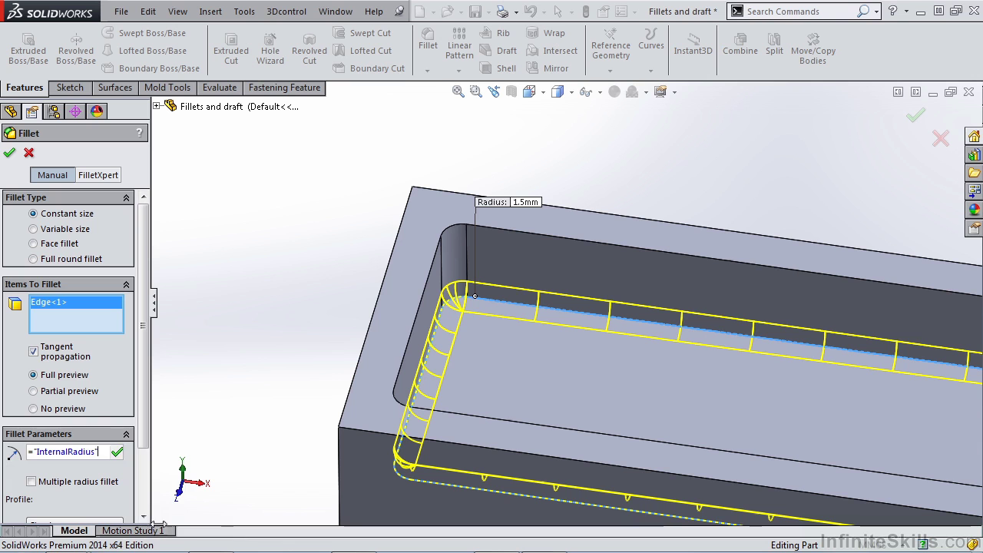
pyautogui.click(119, 455)
pyautogui.click(10, 152)
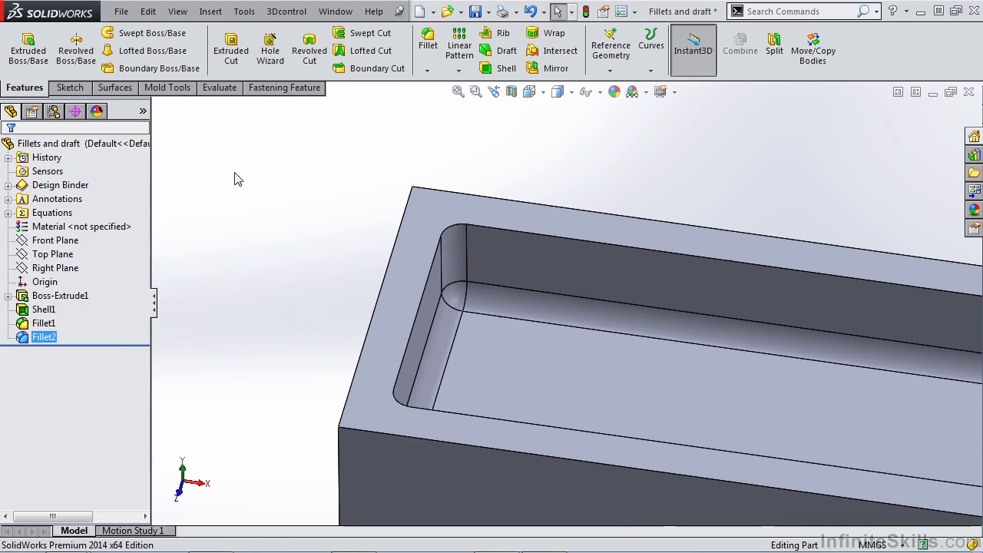
# Try to draft the filleted pocket walls by 10 degrees from the top rim face, excluding the pocket floor from the tangent selection
pyautogui.click(499, 57)
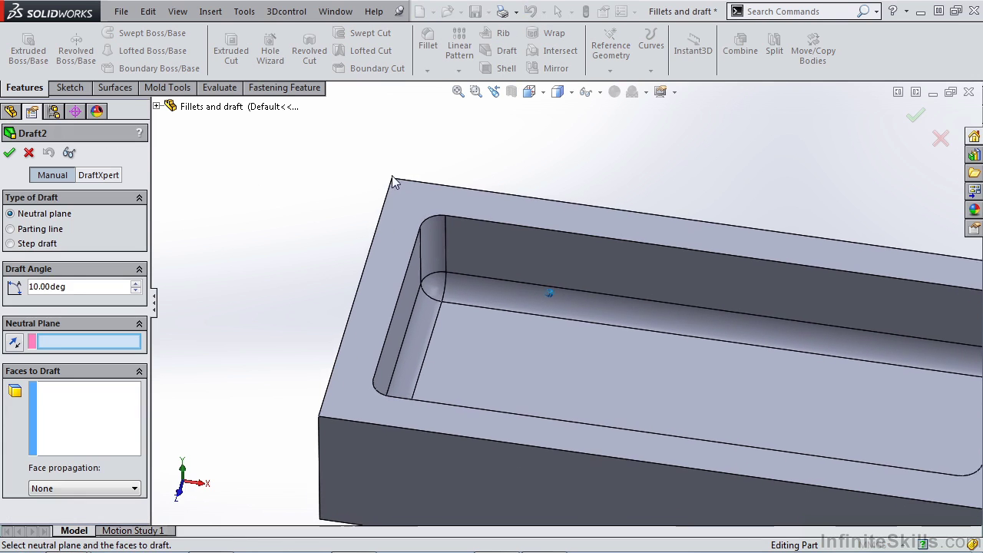
pyautogui.click(395, 191)
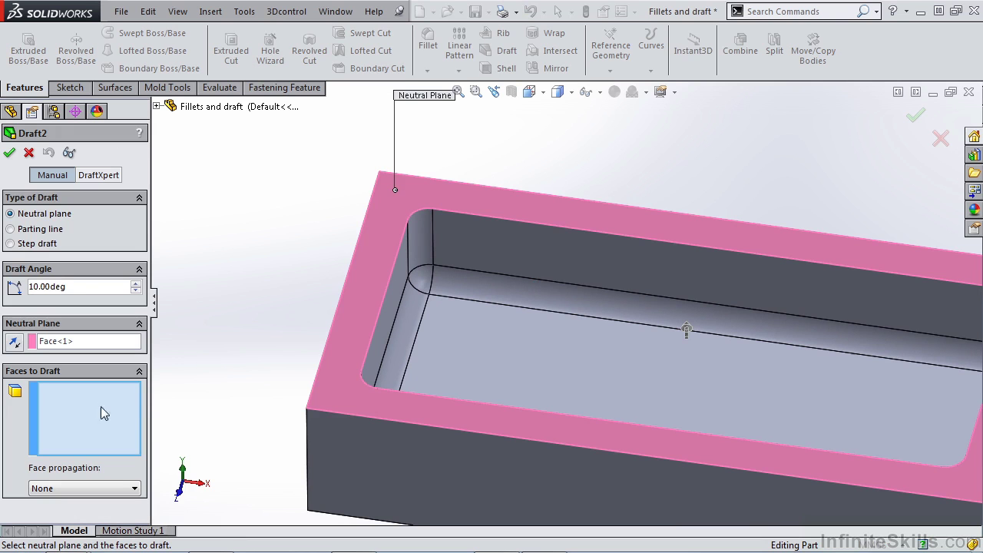
pyautogui.rightClick(464, 243)
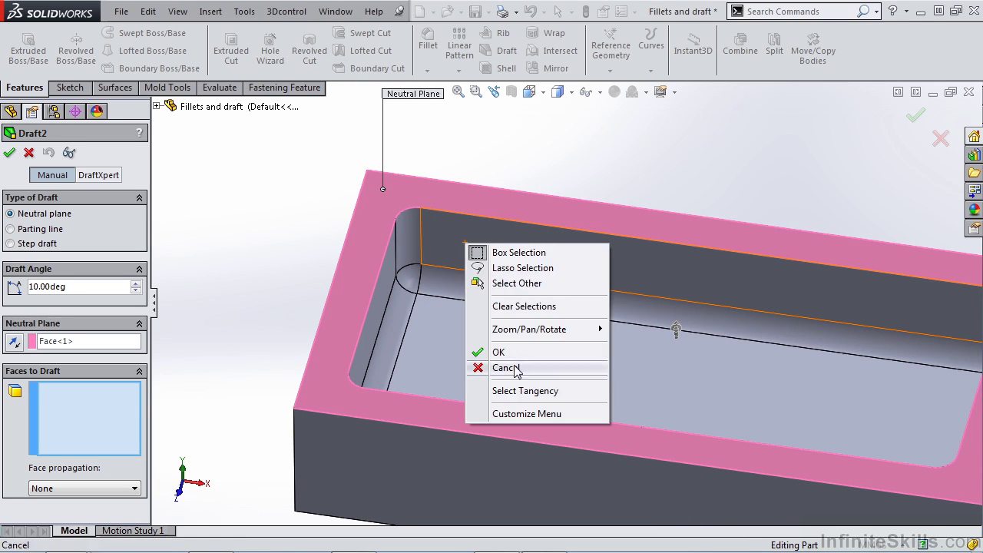
pyautogui.click(516, 391)
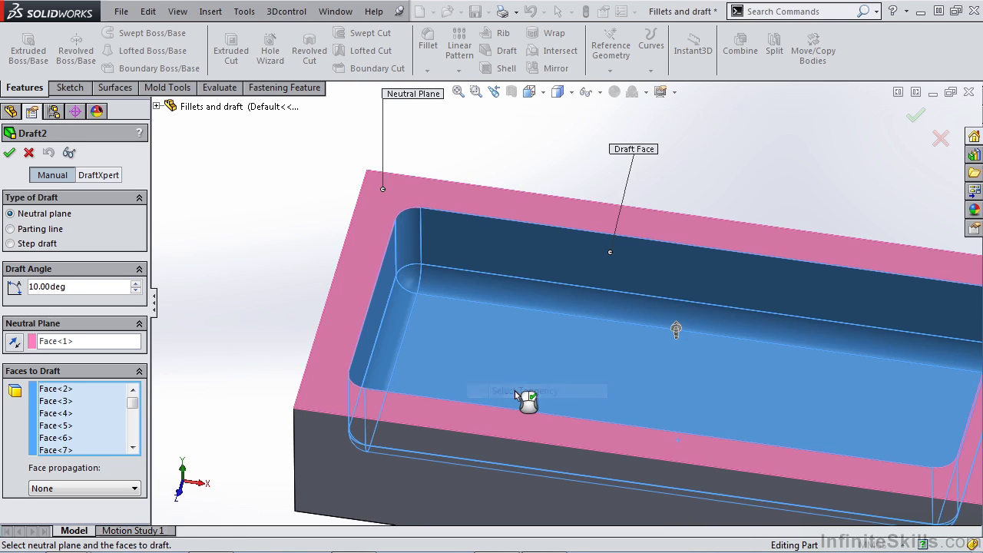
pyautogui.click(487, 326)
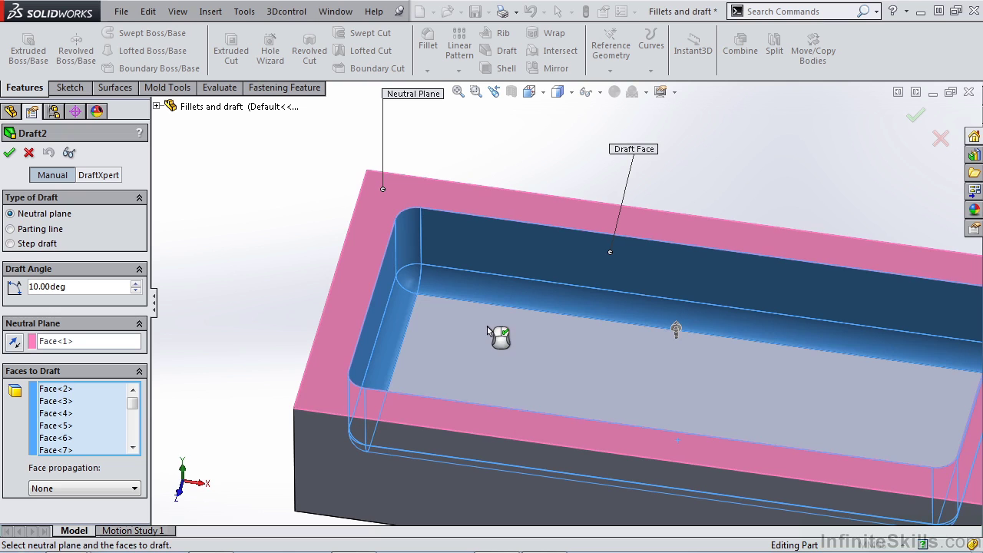
pyautogui.click(10, 154)
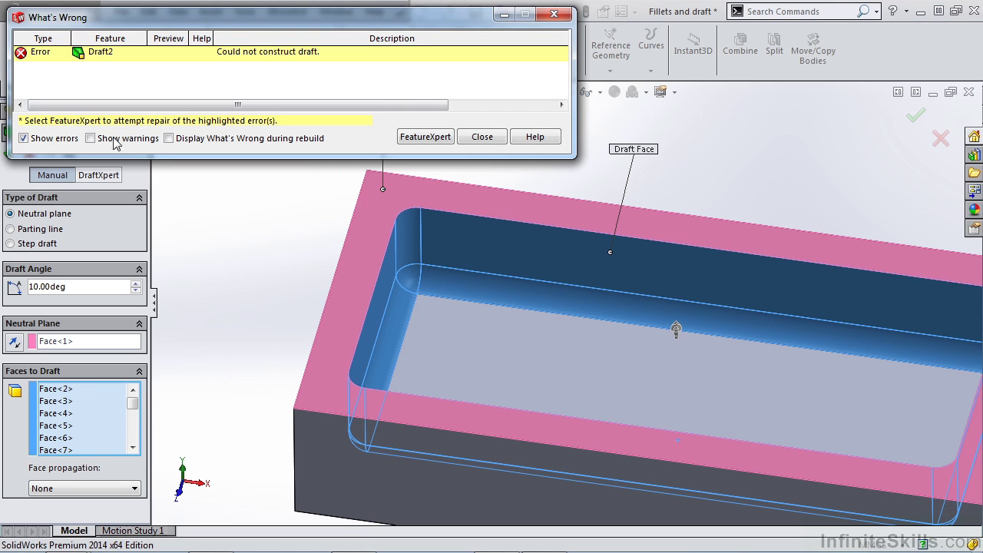
pyautogui.click(482, 137)
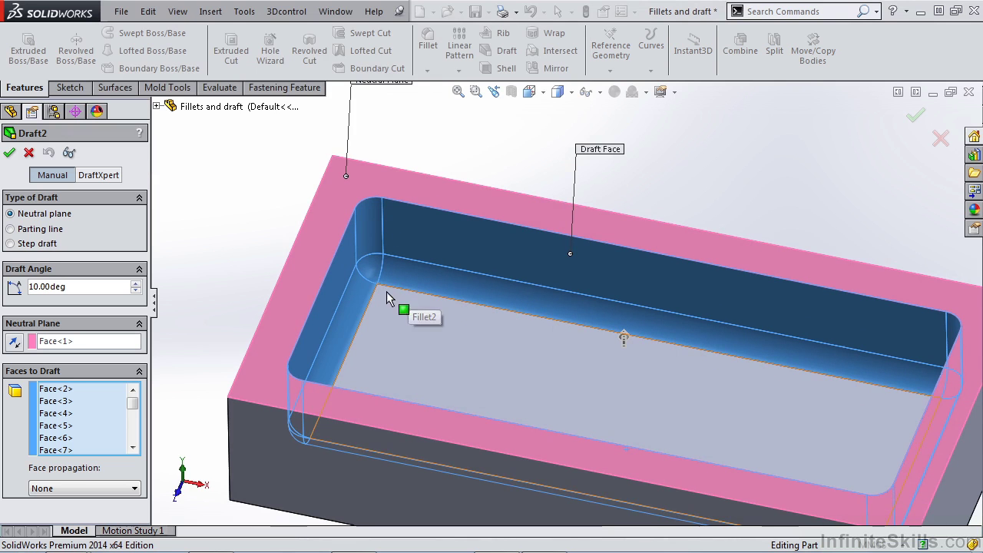
pyautogui.scroll(-3, 388, 288)
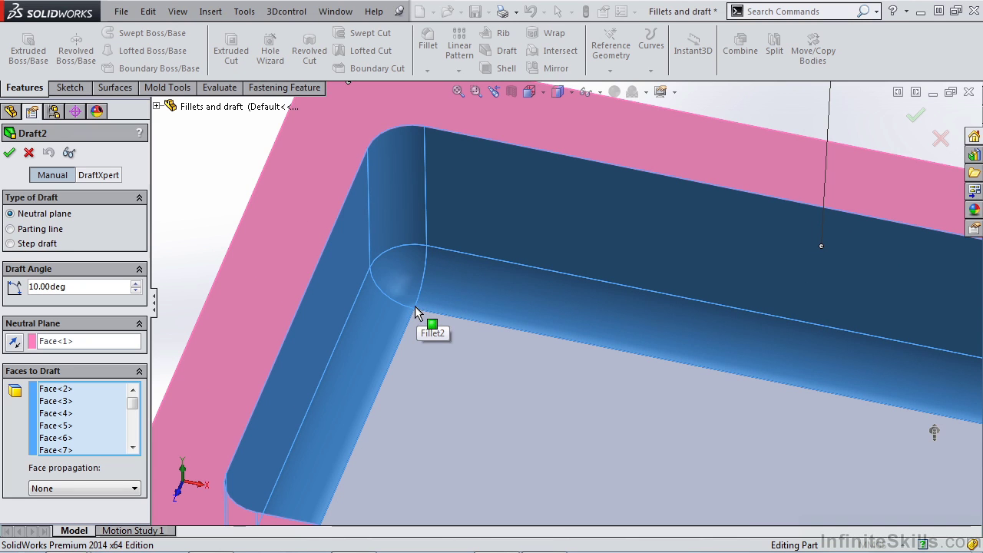
pyautogui.scroll(5, 468, 313)
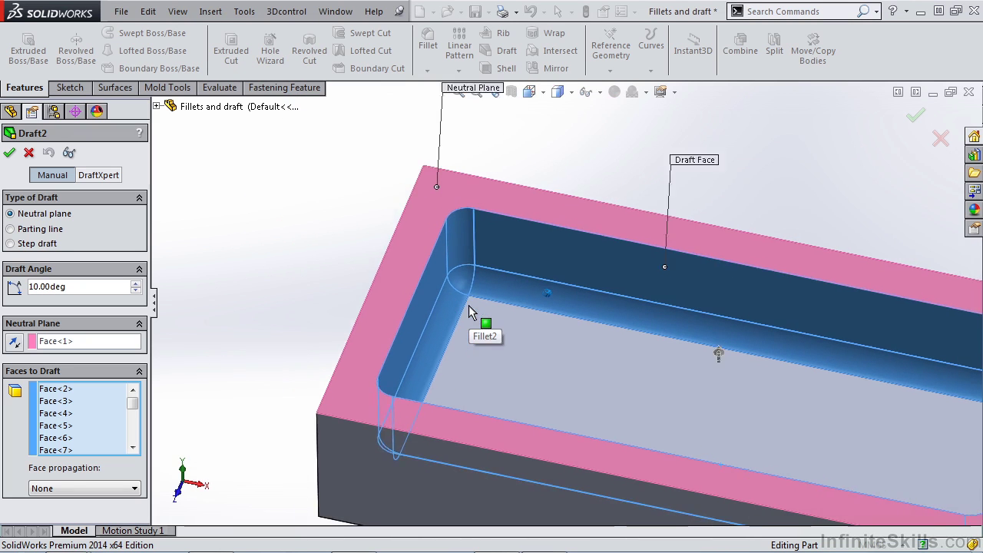
pyautogui.click(28, 152)
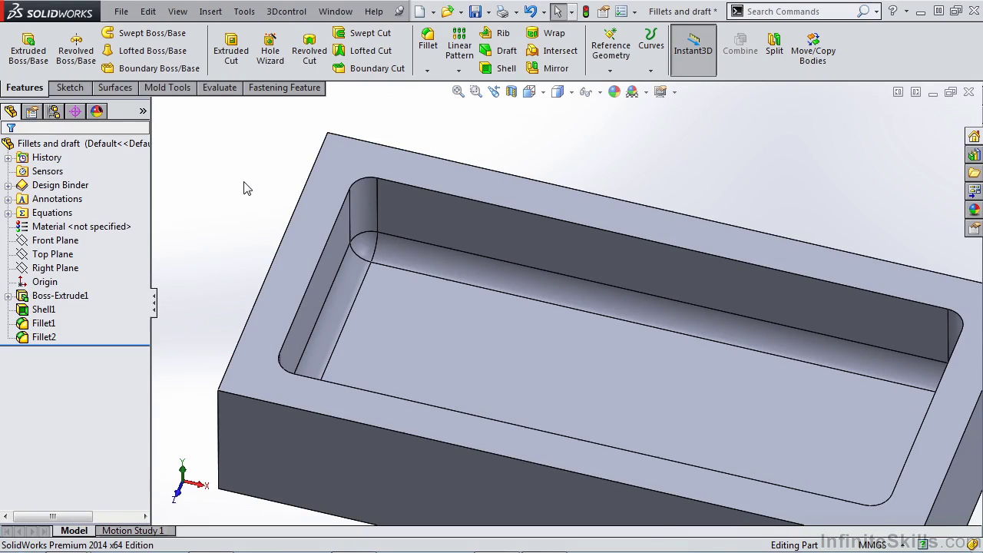
# Open the part file Fillets and draft2 and display the dimensions of its base extrusion
pyautogui.click(447, 13)
pyautogui.doubleClick(375, 218)
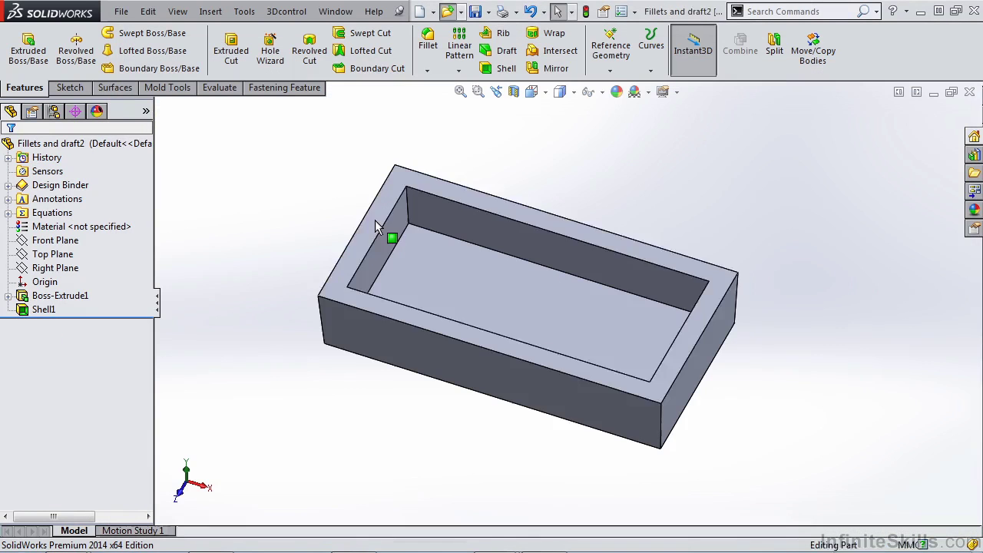
pyautogui.click(355, 342)
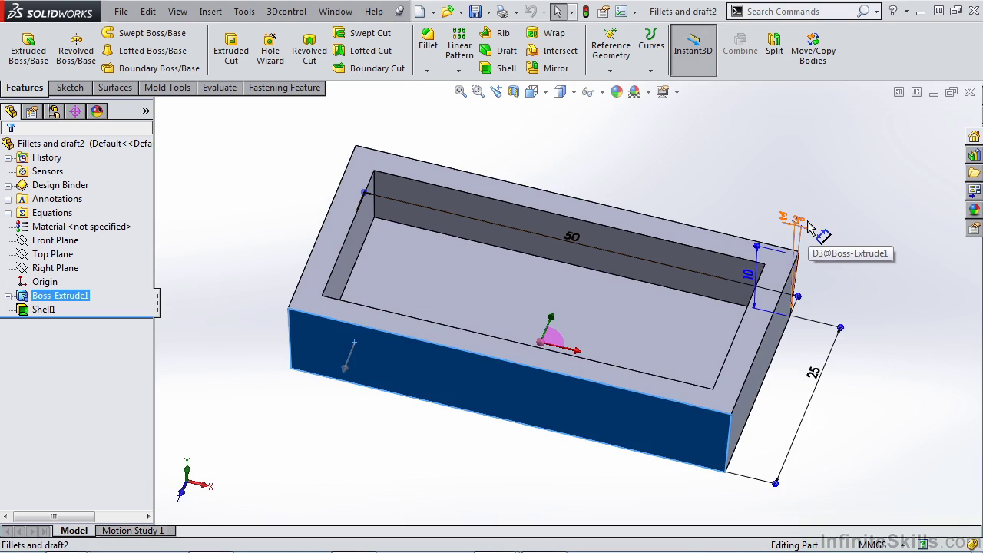
pyautogui.click(727, 194)
# Fillet the four vertical pocket corner edges and the pocket floor edge loop, linking the radius to the global variable InternalRadius
pyautogui.click(428, 47)
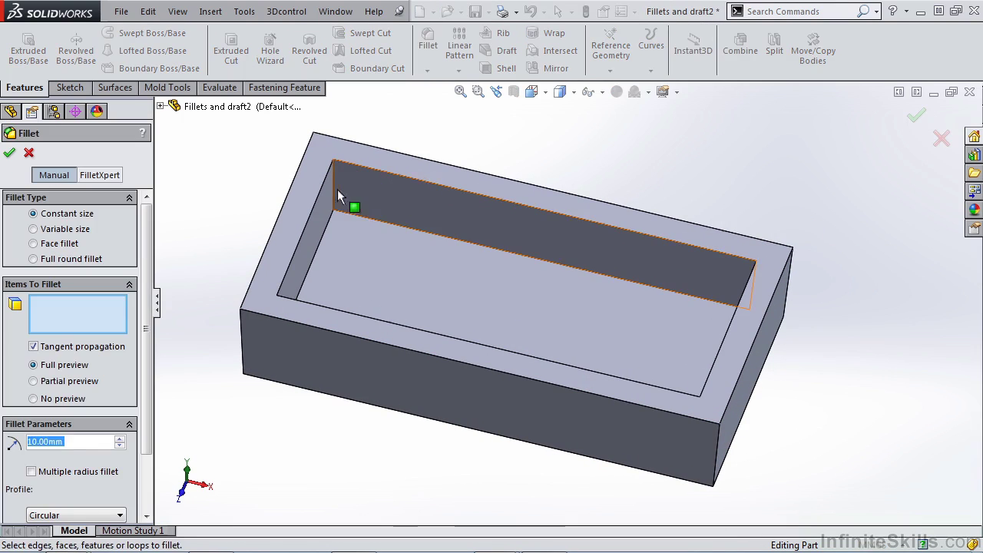
pyautogui.click(335, 189)
pyautogui.click(378, 148)
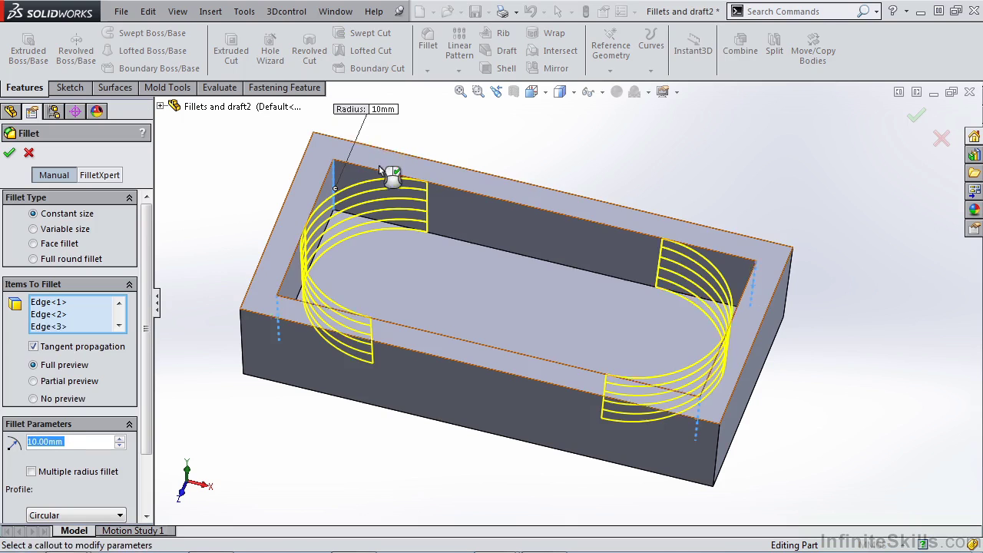
pyautogui.click(391, 225)
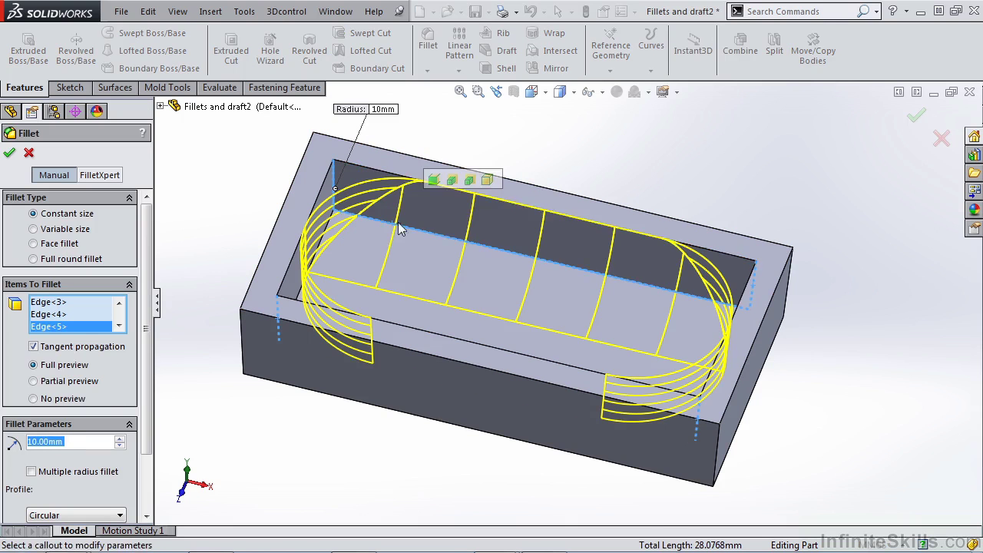
pyautogui.click(452, 181)
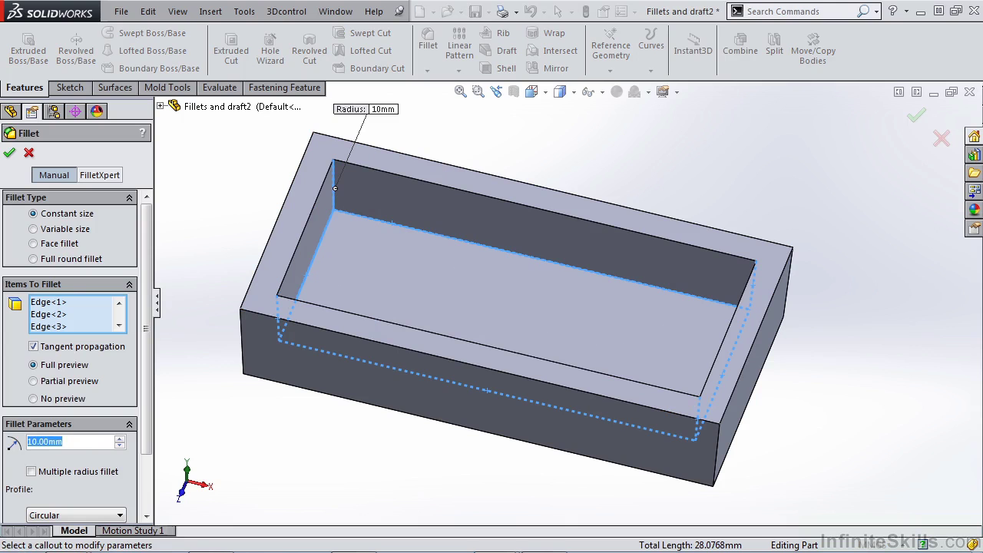
pyautogui.write('=')
pyautogui.moveTo(77, 458)
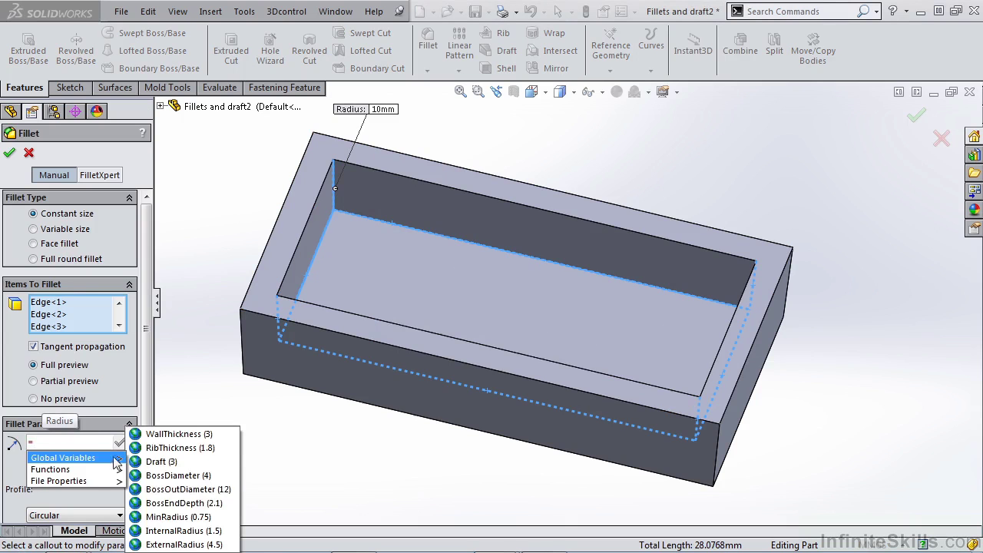
pyautogui.click(172, 530)
pyautogui.click(120, 443)
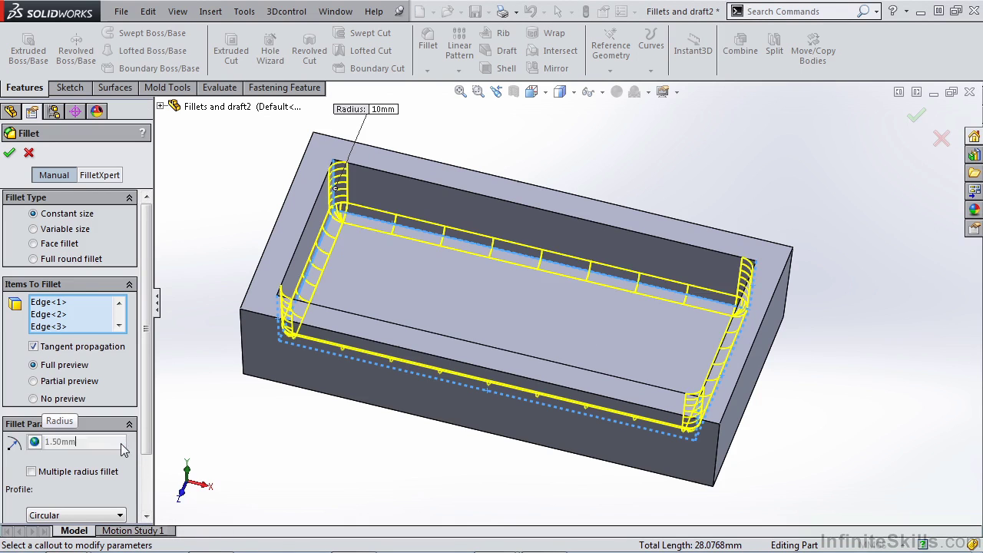
pyautogui.click(10, 154)
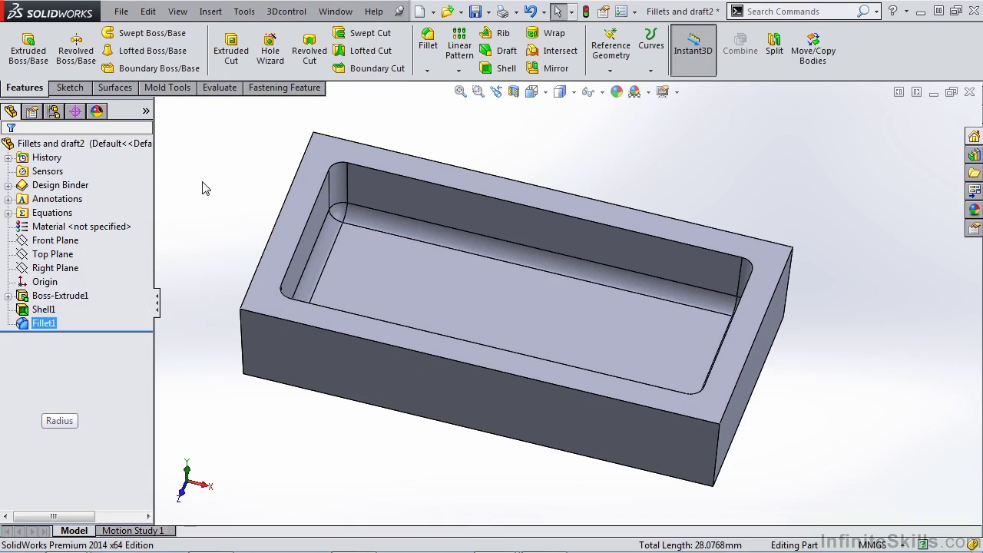
# Set the global variable Draft to 10 in the part's equations while viewing the part from the top
pyautogui.hotkey('ctrl', '5')
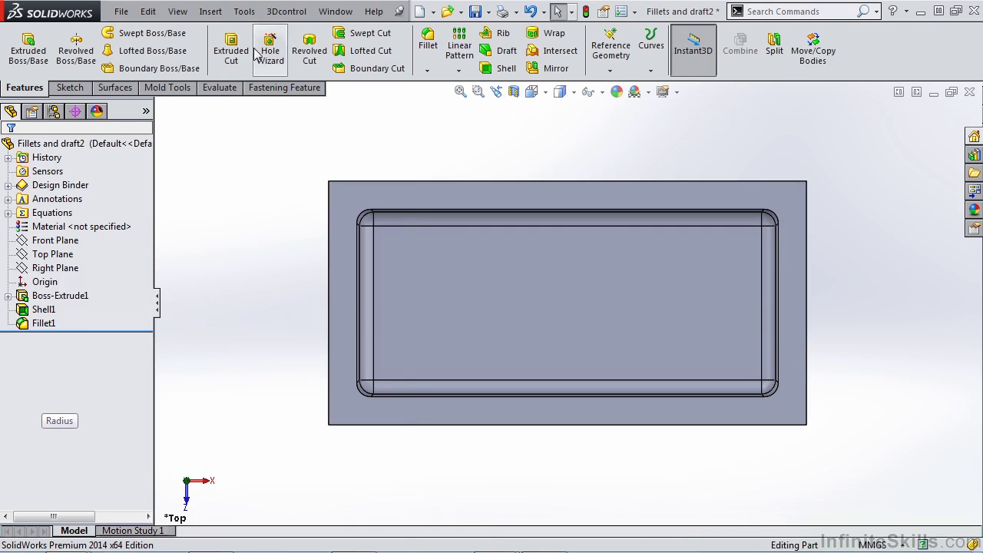
pyautogui.click(246, 12)
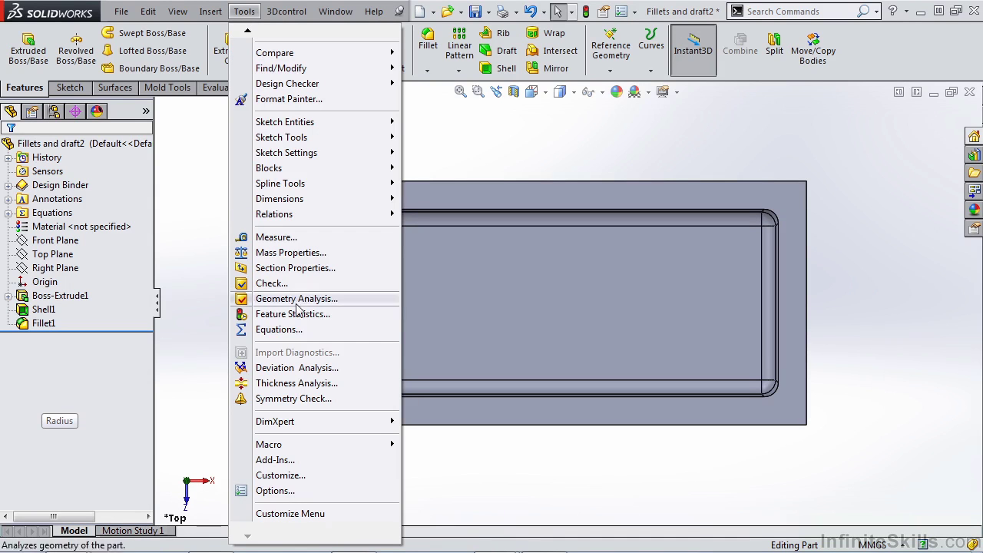
pyautogui.click(299, 329)
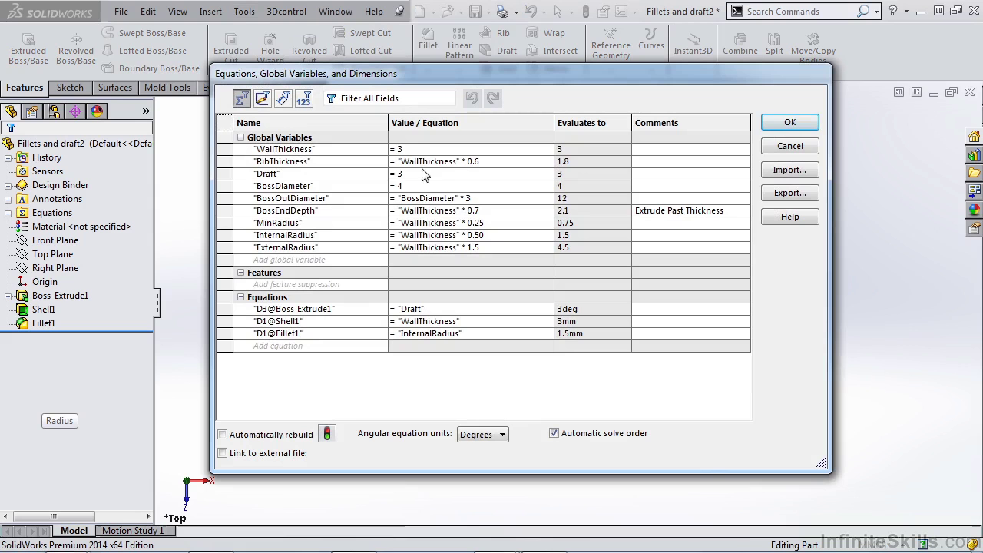
pyautogui.moveTo(422, 179); pyautogui.dragTo(408, 176)
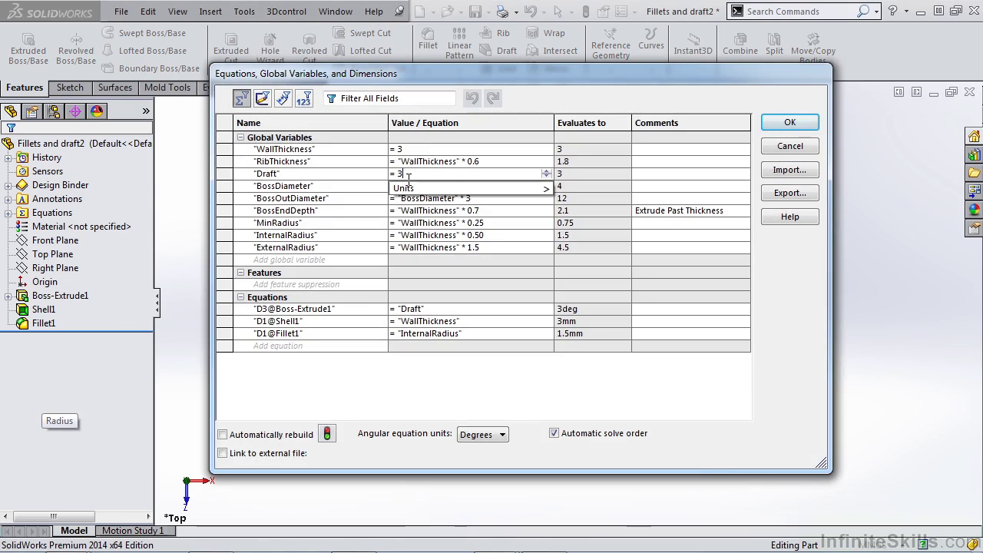
pyautogui.press('BackSpace')
pyautogui.write('10')
pyautogui.press('Tab')
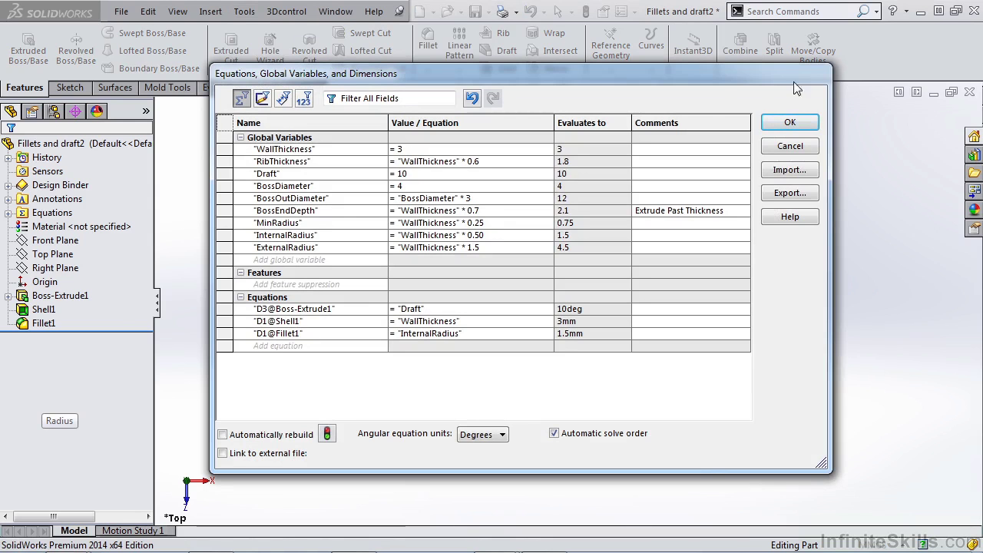
pyautogui.click(804, 127)
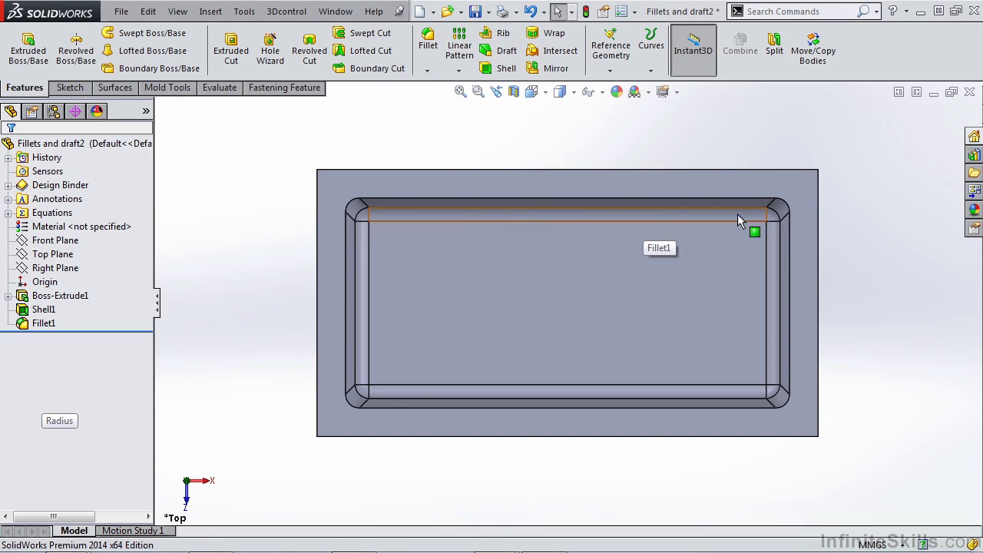
# Start a fillet on the four outer corner edges and the four outer edges around the underside of the part
pyautogui.moveTo(783, 233); pyautogui.dragTo(868, 348, button='middle')
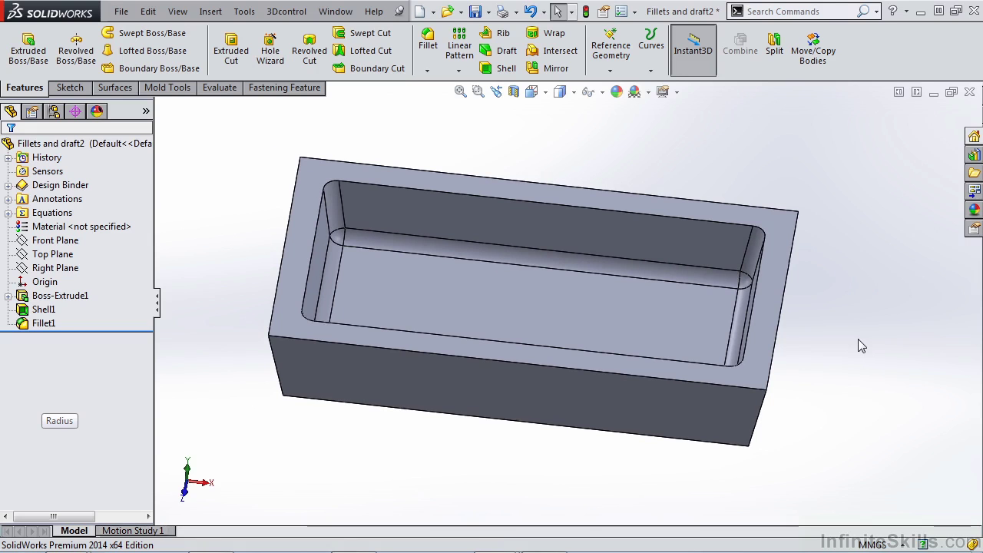
pyautogui.click(428, 44)
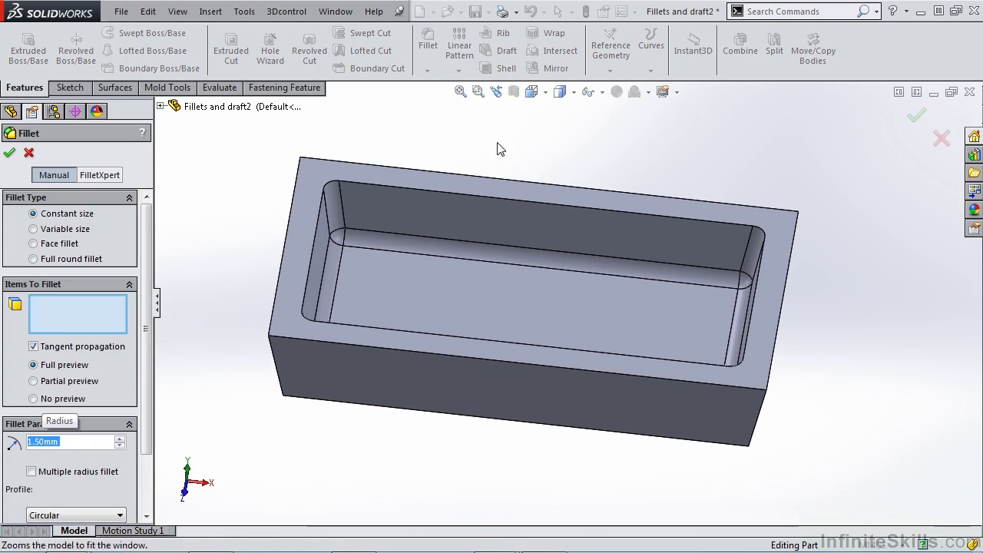
pyautogui.click(761, 410)
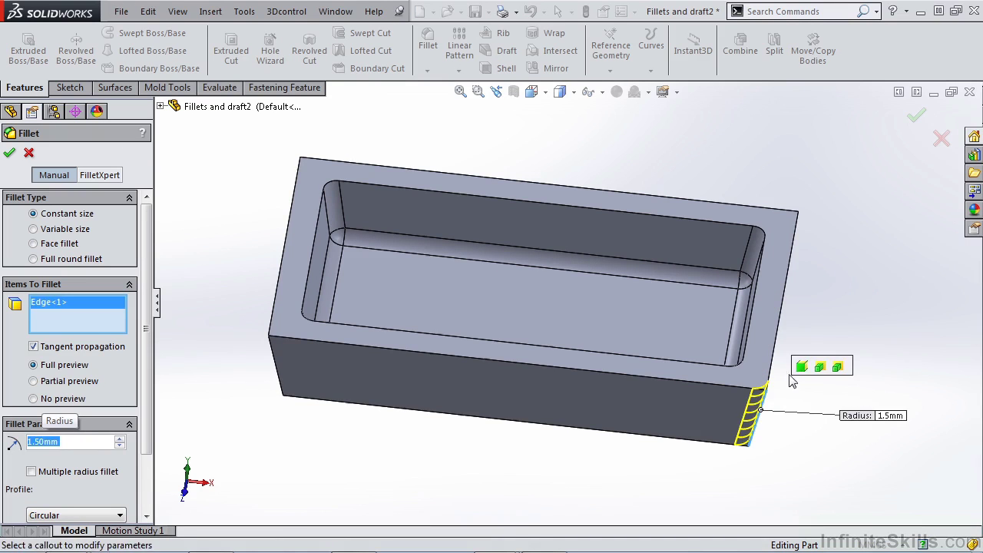
pyautogui.click(801, 368)
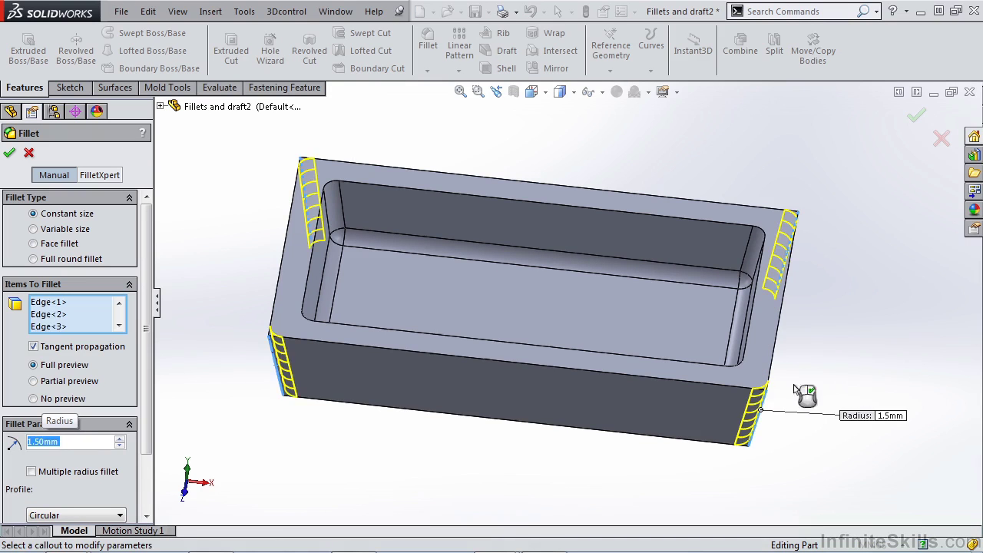
pyautogui.click(671, 444)
pyautogui.moveTo(671, 444); pyautogui.dragTo(778, 436, button='middle')
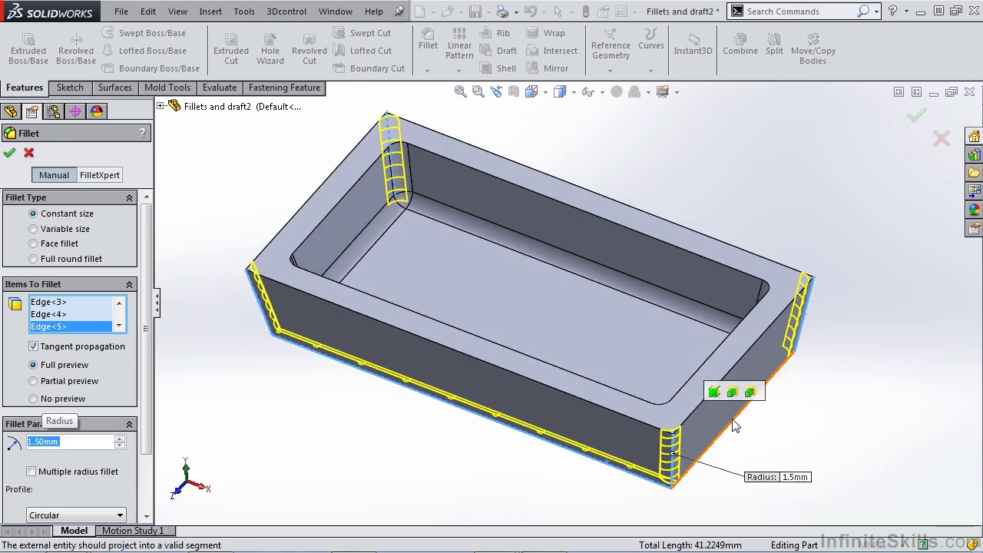
pyautogui.click(715, 444)
pyautogui.moveTo(715, 444); pyautogui.dragTo(772, 355, button='middle')
pyautogui.click(629, 403)
pyautogui.click(771, 348)
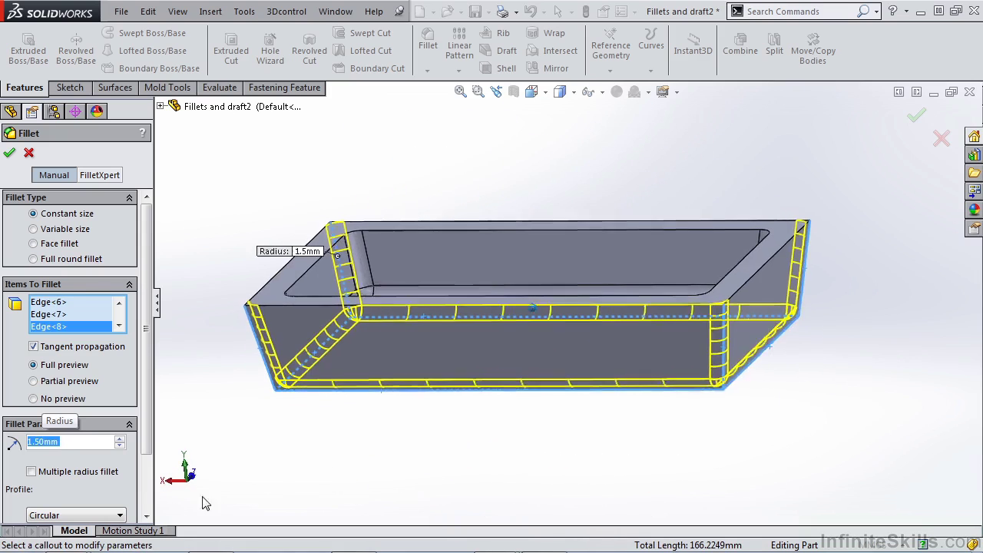
# Link the outer edge fillet's radius to the global variable ExternalRadius and create the fillet
pyautogui.moveTo(80, 448); pyautogui.dragTo(29, 443)
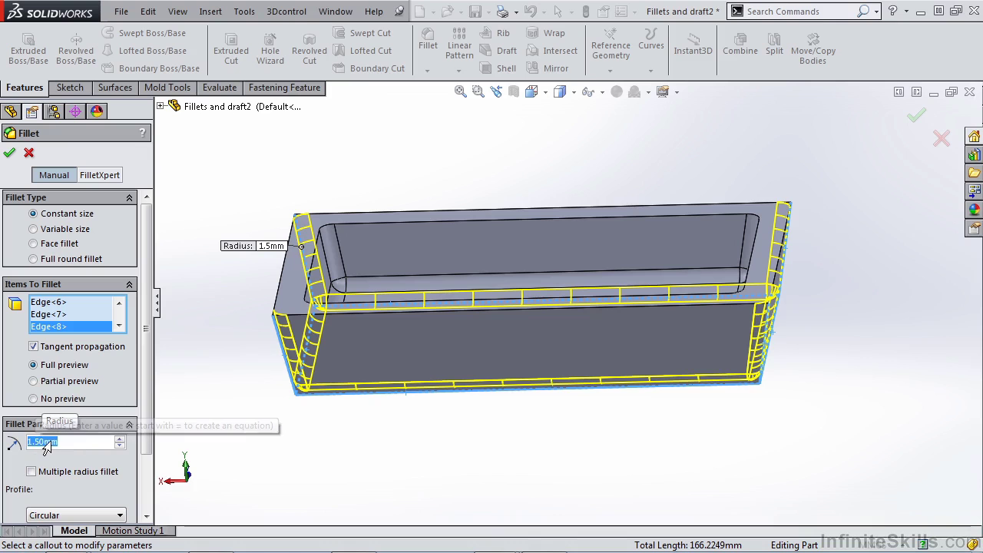
pyautogui.write('=')
pyautogui.moveTo(56, 459)
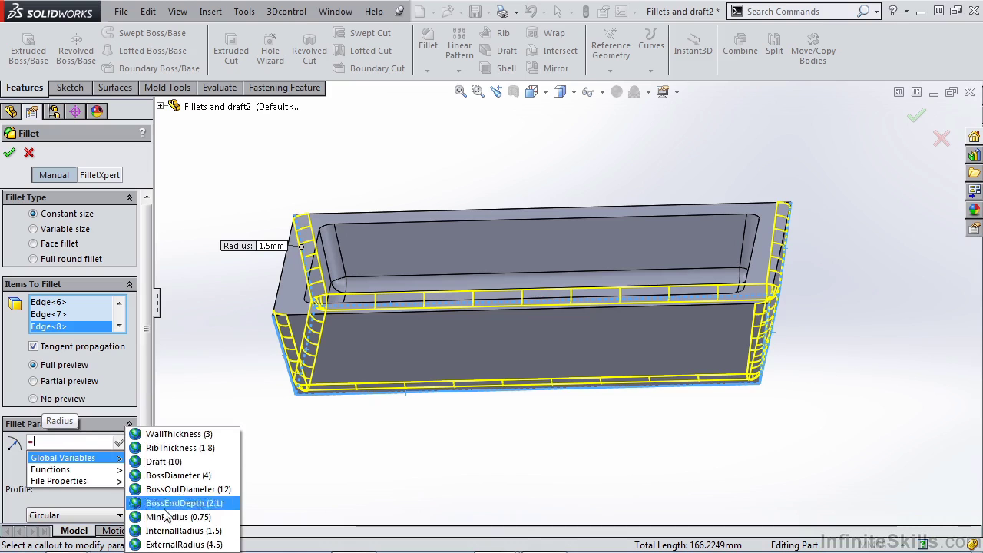
pyautogui.click(165, 544)
pyautogui.click(121, 443)
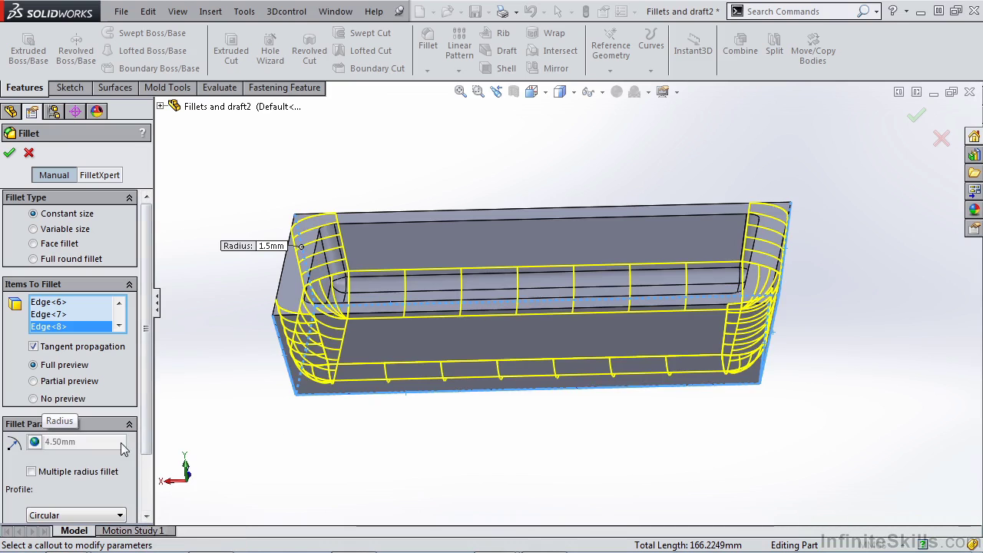
pyautogui.click(8, 153)
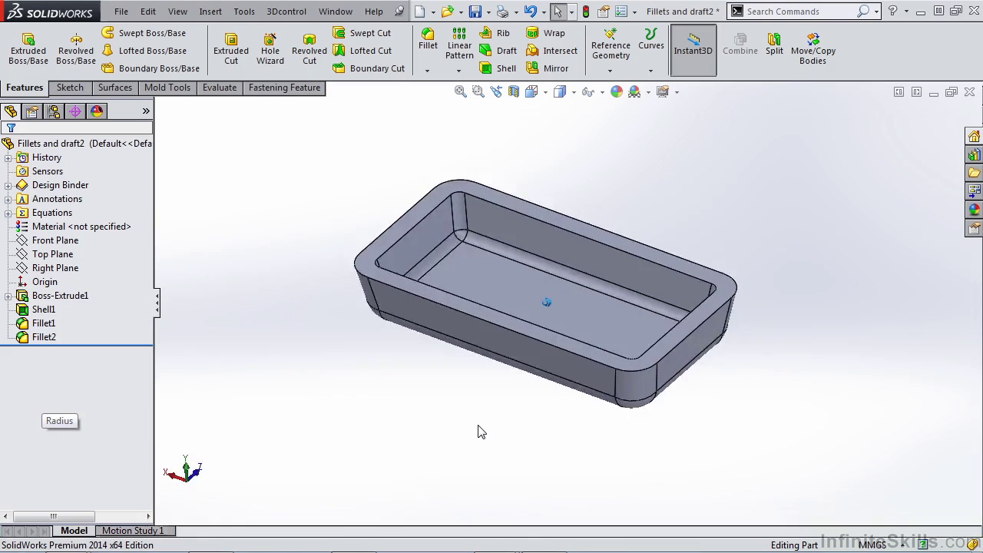
# Section the part view at the Front Plane
pyautogui.click(514, 92)
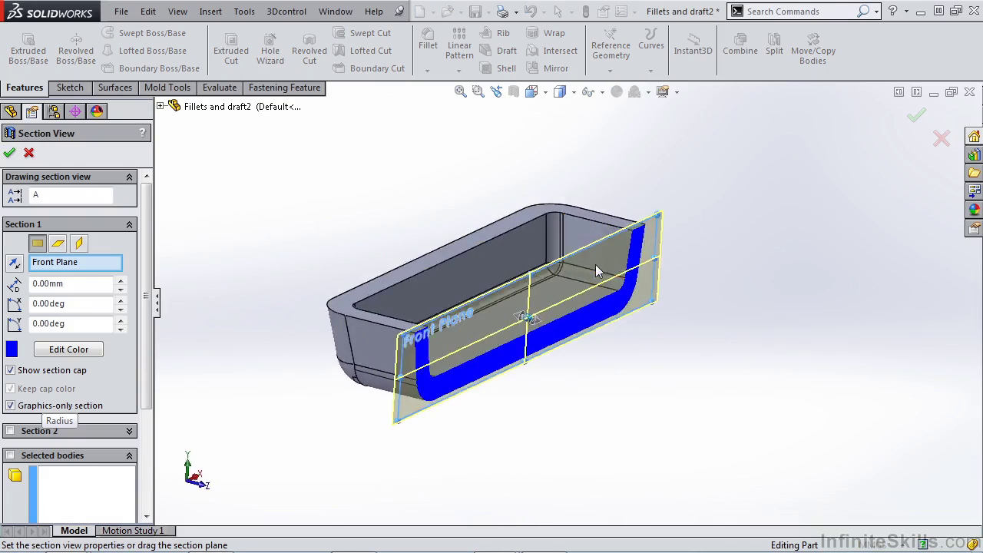
pyautogui.click(911, 120)
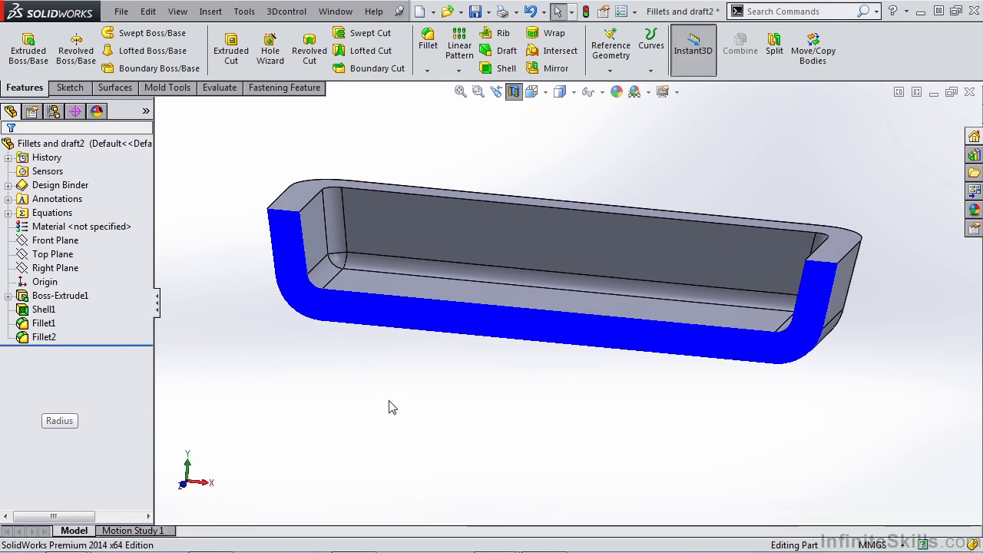
# Replace the outer fillet's linked radius with a fixed value of 8 mm
pyautogui.click(44, 337)
pyautogui.click(43, 301)
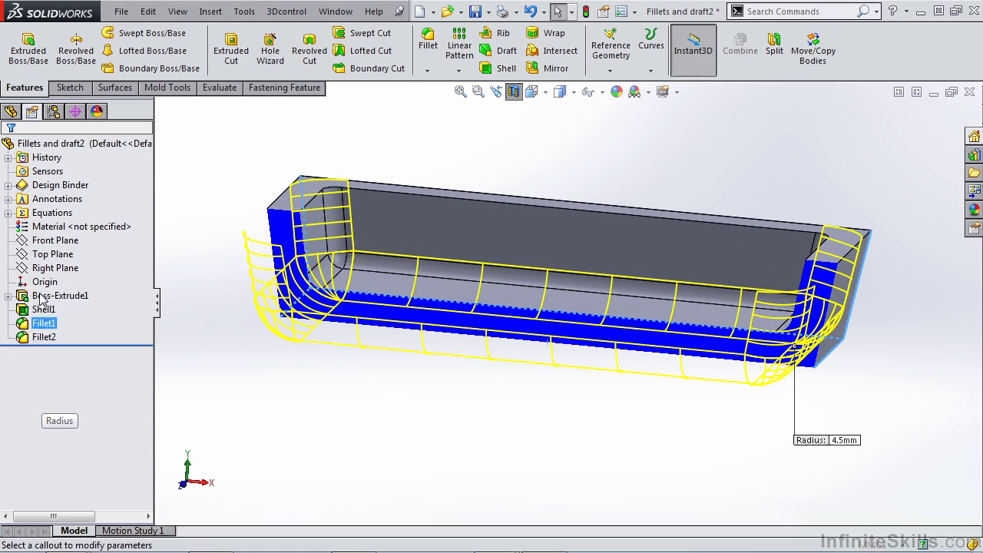
pyautogui.click(35, 335)
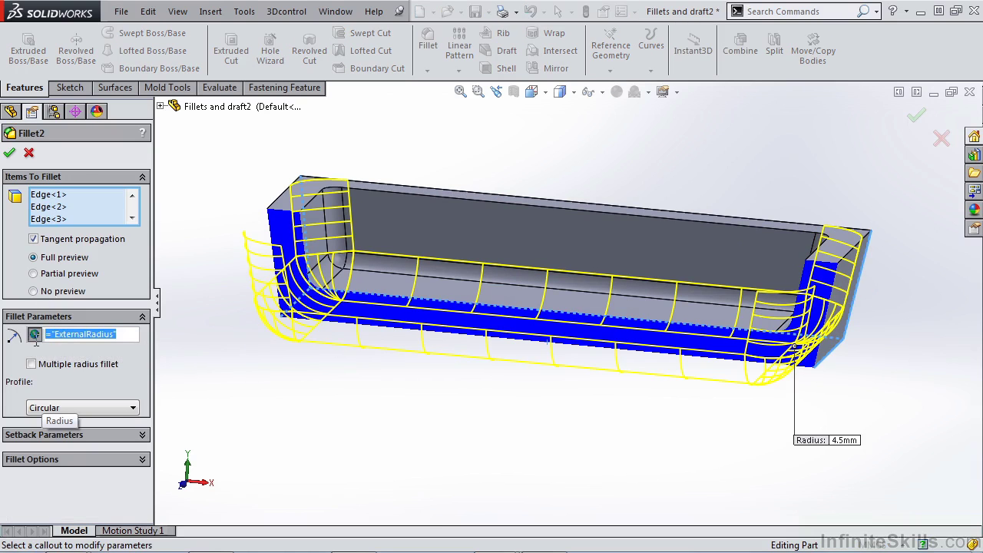
pyautogui.write('8')
pyautogui.press('Return')
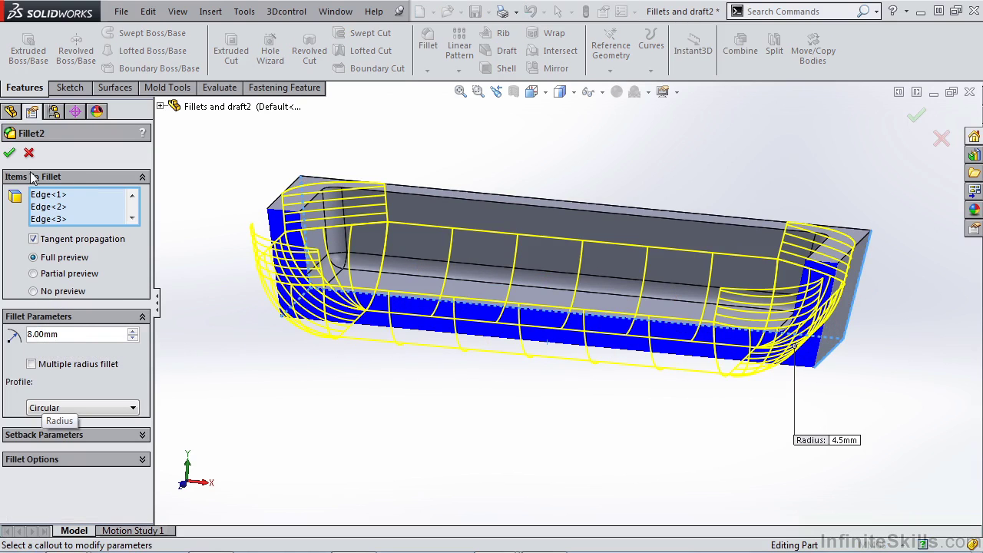
pyautogui.click(9, 154)
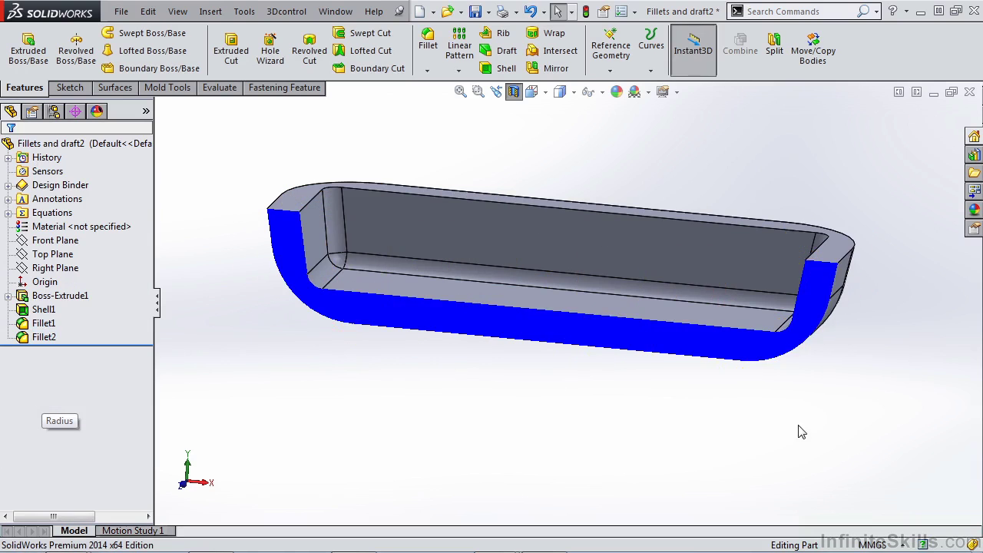
# Set the radius of the outer fillet, Fillet2, to 1 mm
pyautogui.moveTo(801, 329); pyautogui.dragTo(726, 428, button='middle')
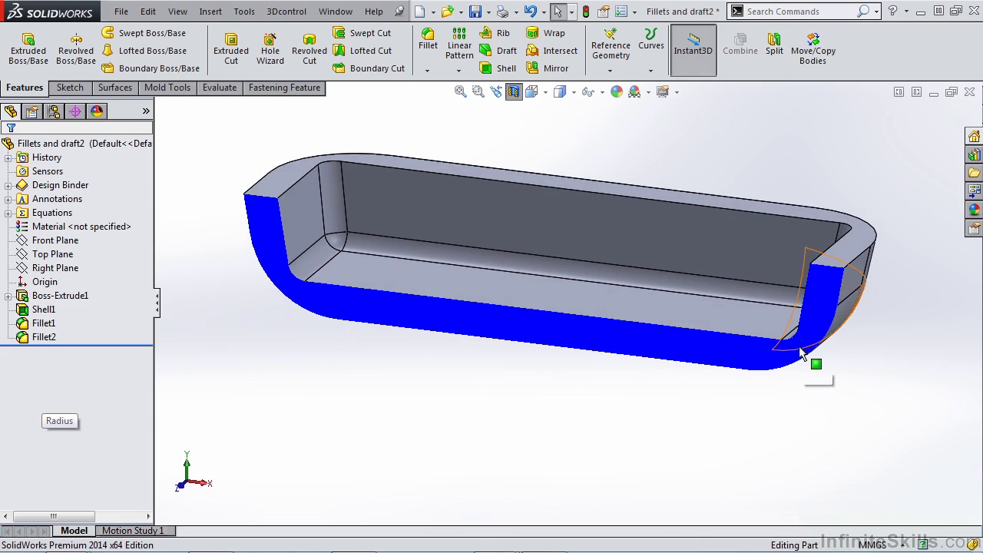
pyautogui.click(31, 335)
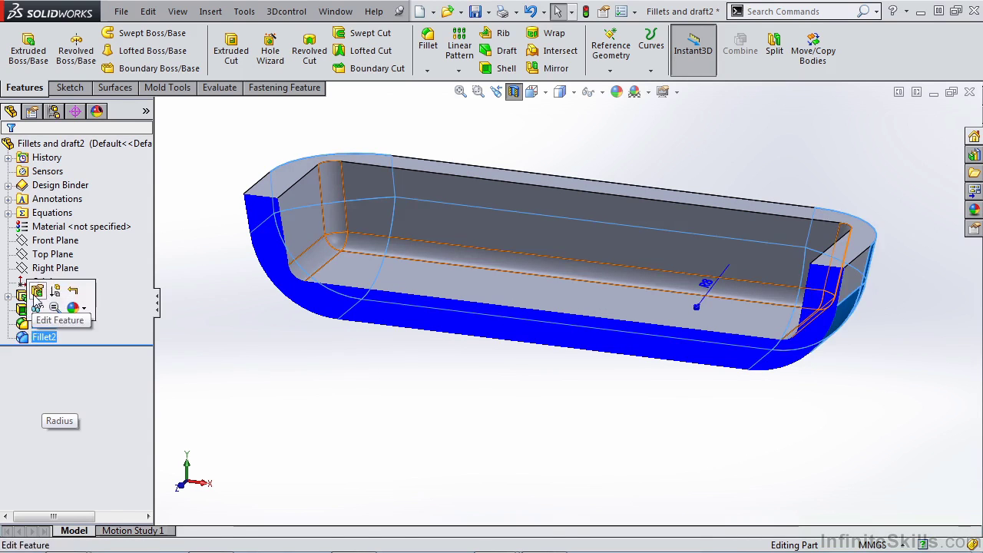
pyautogui.click(37, 291)
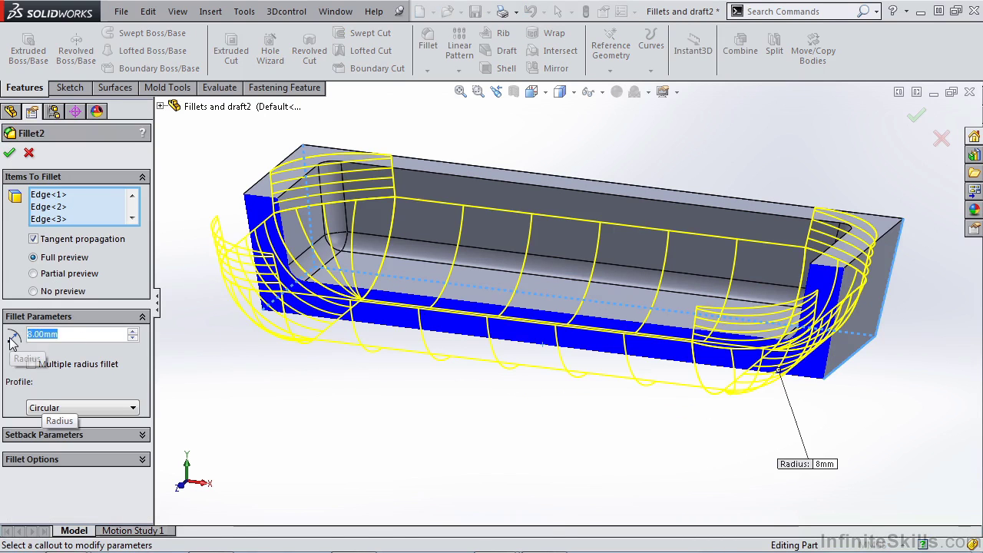
pyautogui.write('1')
pyautogui.press('Return')
pyautogui.click(10, 152)
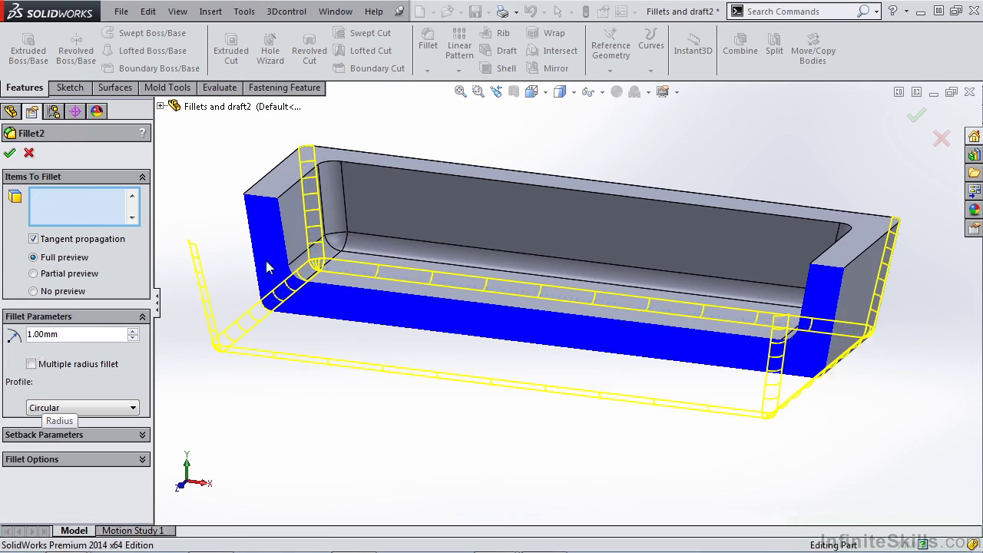
# Link the radius of the outer fillet, Fillet2, to the global variable ExternalRadius and apply the change
pyautogui.moveTo(834, 388)
pyautogui.mouseDown(button='middle')
pyautogui.moveTo(838, 342)
pyautogui.moveTo(830, 355)
pyautogui.moveTo(813, 336)
pyautogui.mouseUp(button='middle')
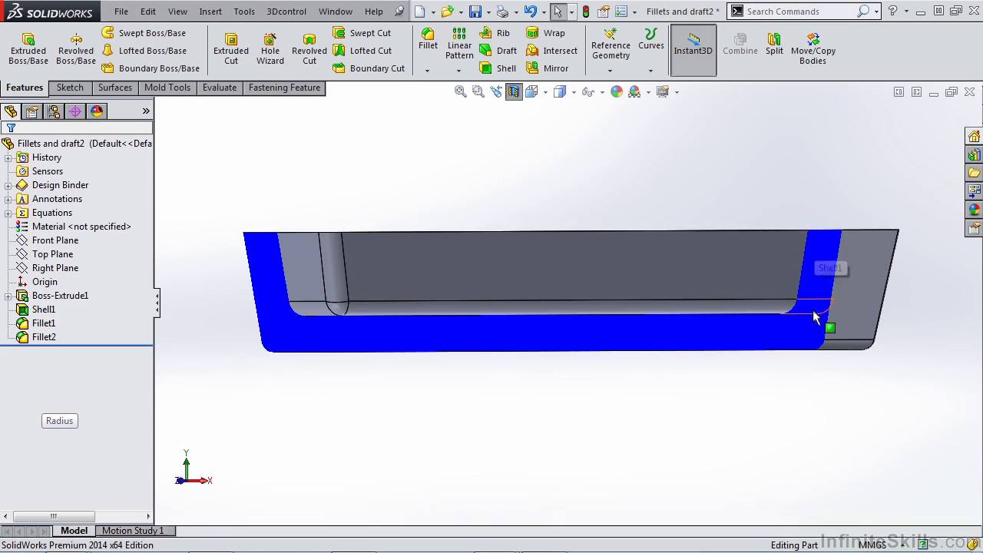
pyautogui.moveTo(739, 329); pyautogui.dragTo(349, 382, button='middle')
pyautogui.click(44, 337)
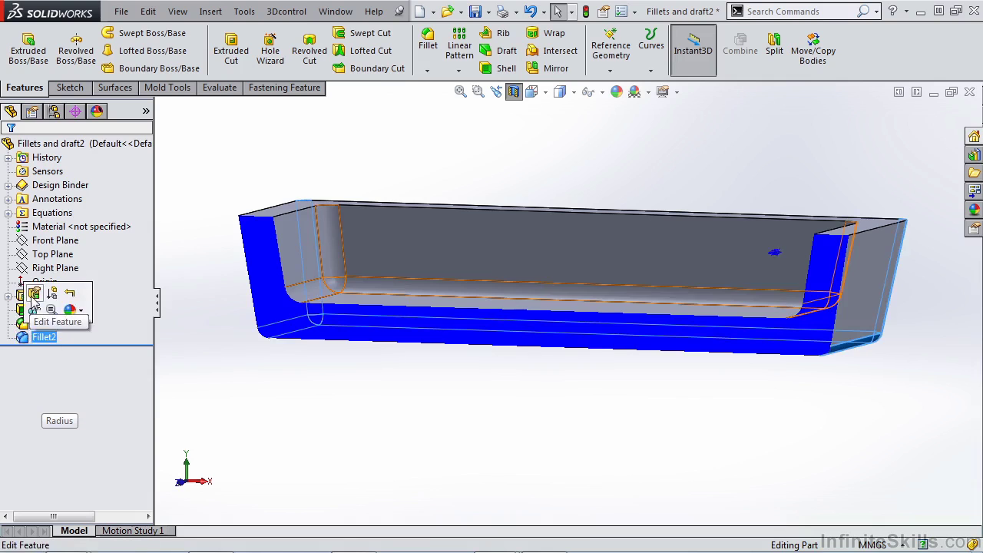
pyautogui.click(32, 301)
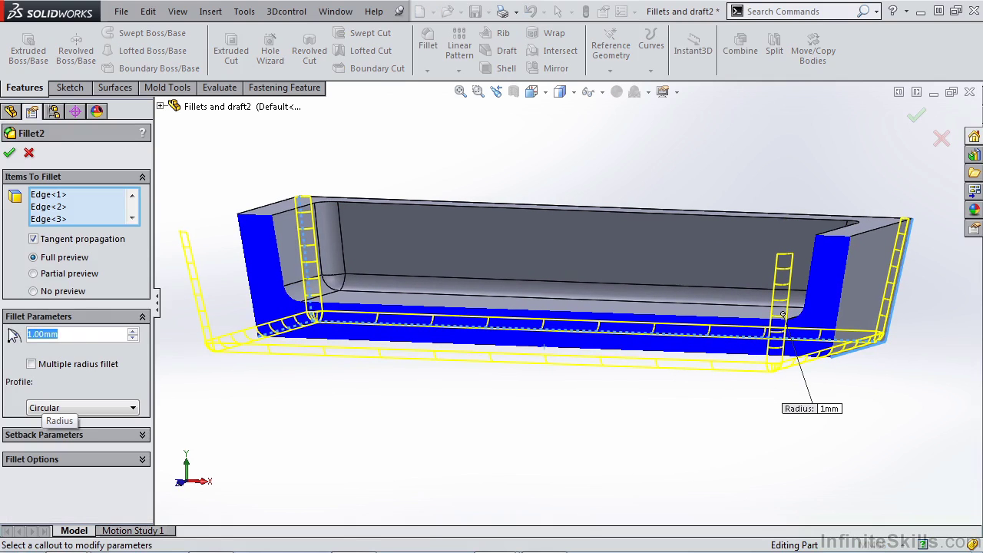
pyautogui.write('=')
pyautogui.moveTo(61, 351)
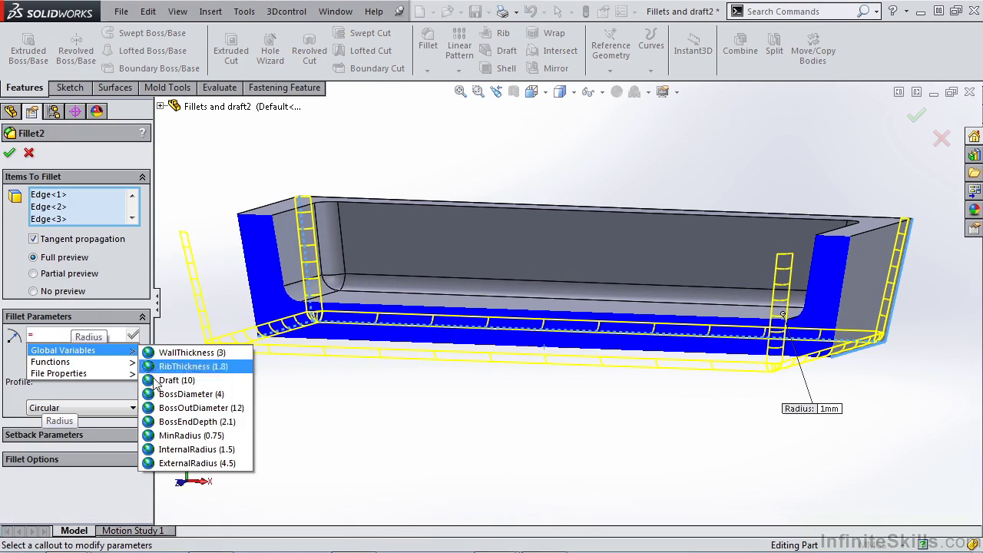
pyautogui.click(171, 463)
pyautogui.click(133, 334)
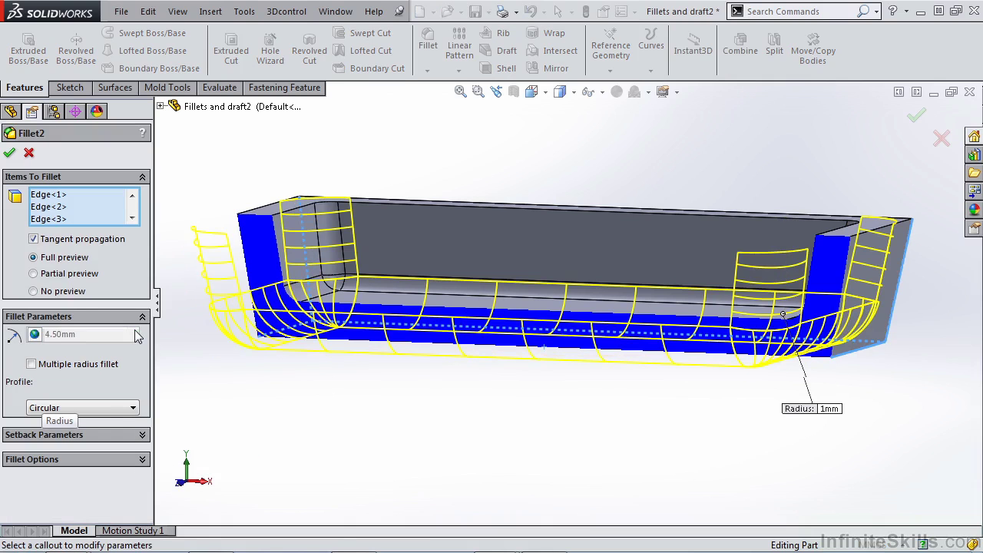
pyautogui.click(9, 153)
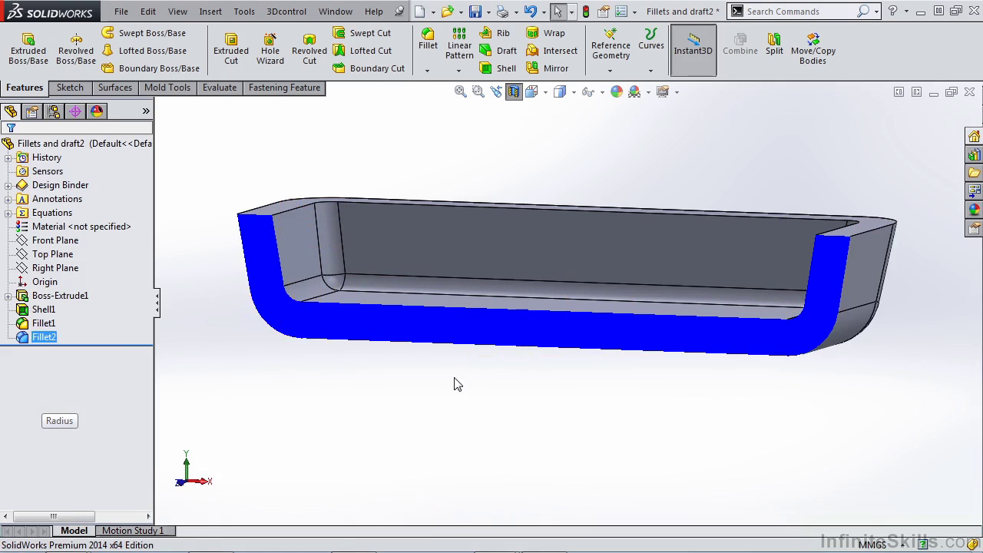
pyautogui.click(472, 431)
pyautogui.moveTo(473, 430); pyautogui.dragTo(507, 427, button='middle')
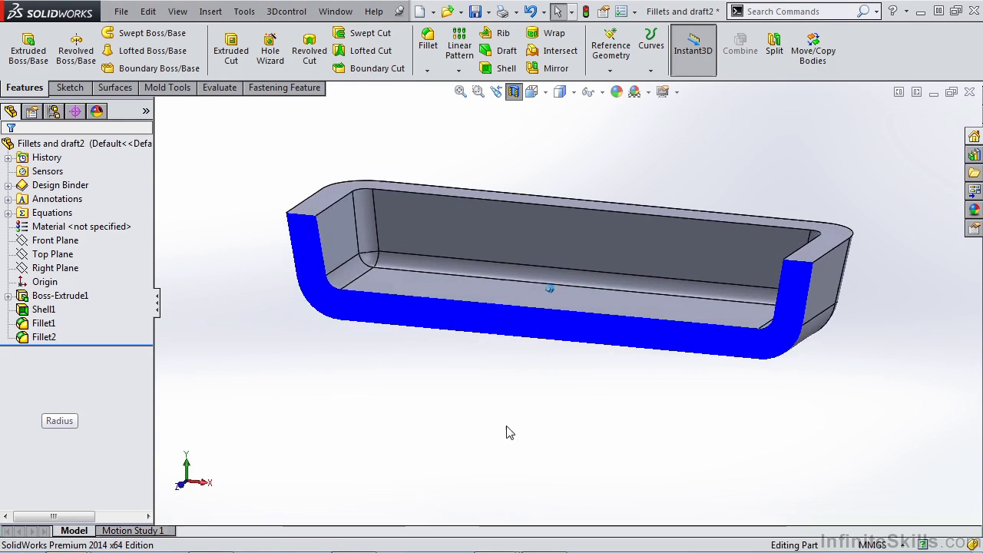
# Set the global variable WallThickness to 2 in the part's equations and apply it to the model
pyautogui.click(244, 10)
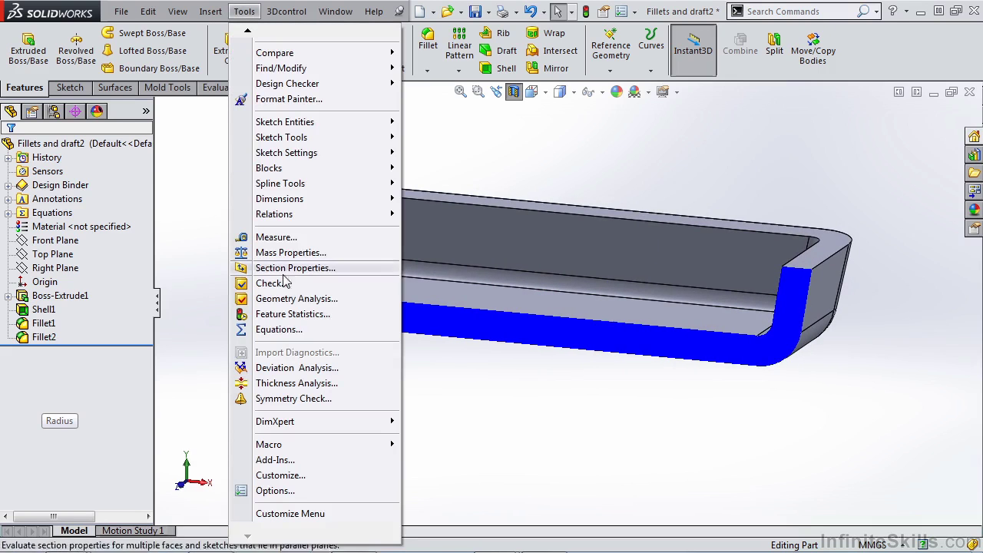
pyautogui.click(265, 329)
pyautogui.click(419, 149)
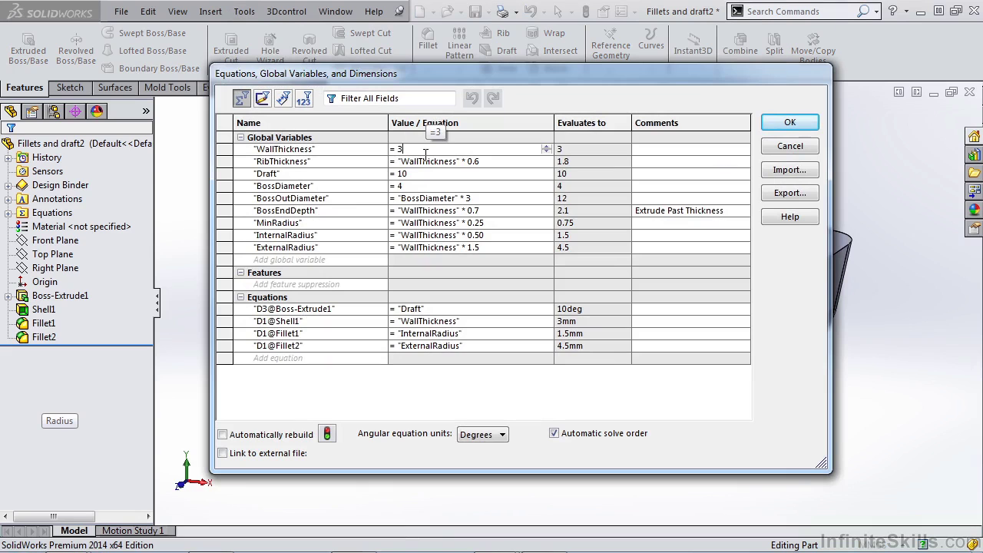
pyautogui.press('BackSpace')
pyautogui.write('2')
pyautogui.press('Tab')
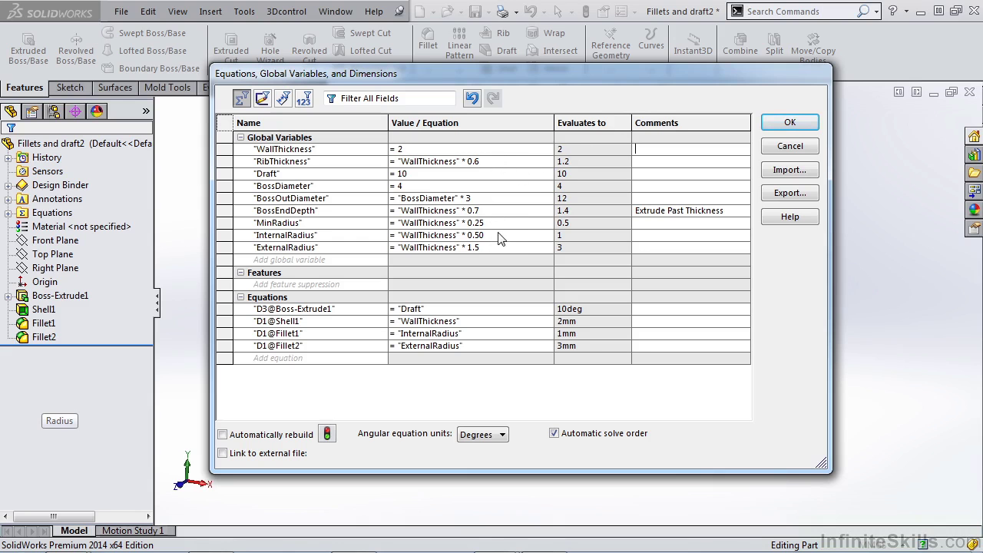
pyautogui.click(805, 125)
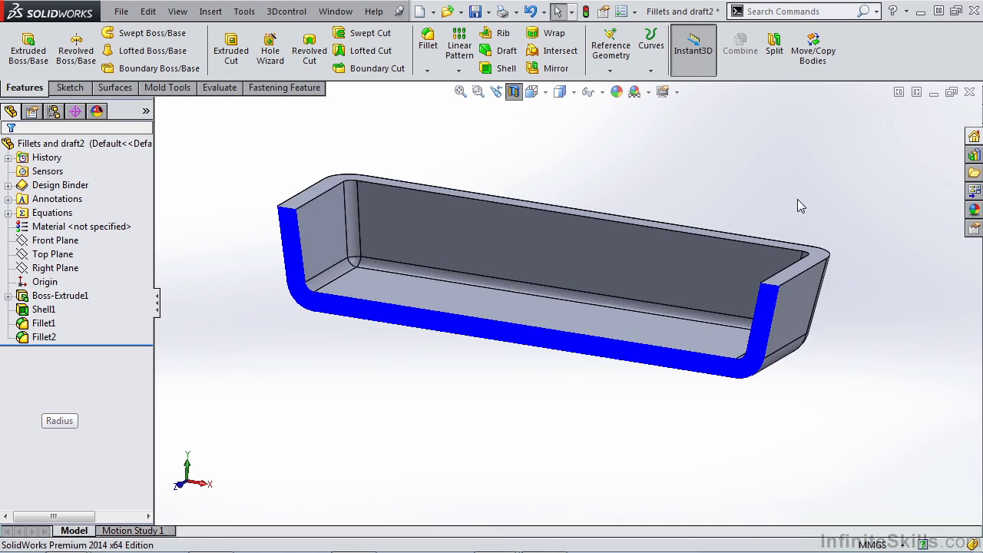
# Highlight Fillet1 and Fillet2 on the sectioned part to examine the internal and external radii, and clear the selection
pyautogui.moveTo(796, 205); pyautogui.dragTo(775, 365, button='middle')
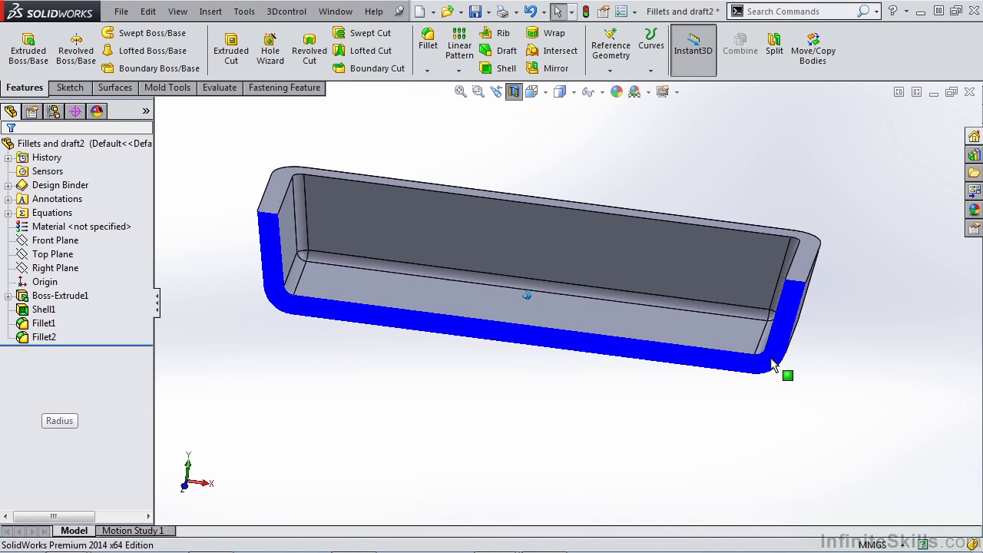
pyautogui.click(35, 324)
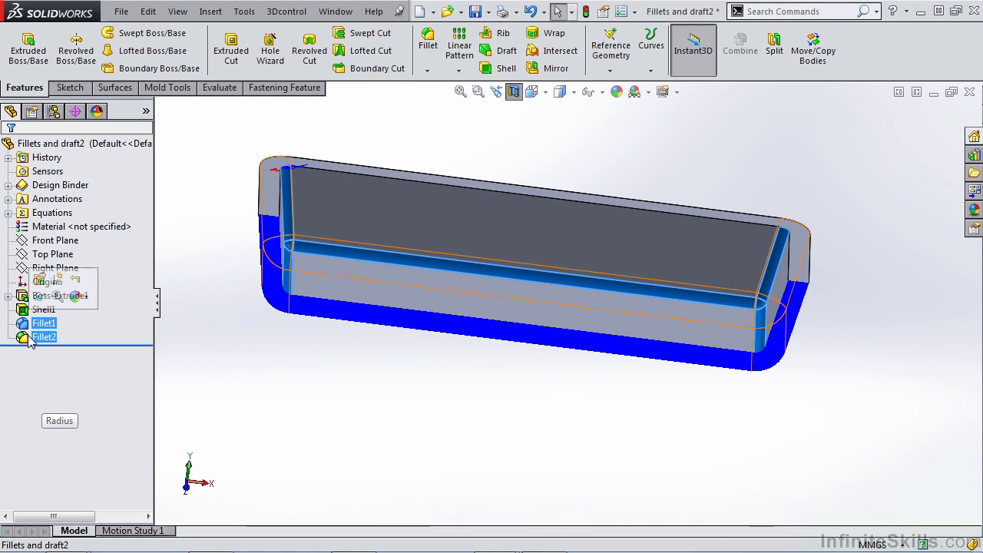
pyautogui.click(43, 337)
pyautogui.moveTo(480, 369)
pyautogui.mouseDown(button='middle')
pyautogui.moveTo(492, 371)
pyautogui.moveTo(474, 453)
pyautogui.mouseUp(button='middle')
pyautogui.click(473, 447)
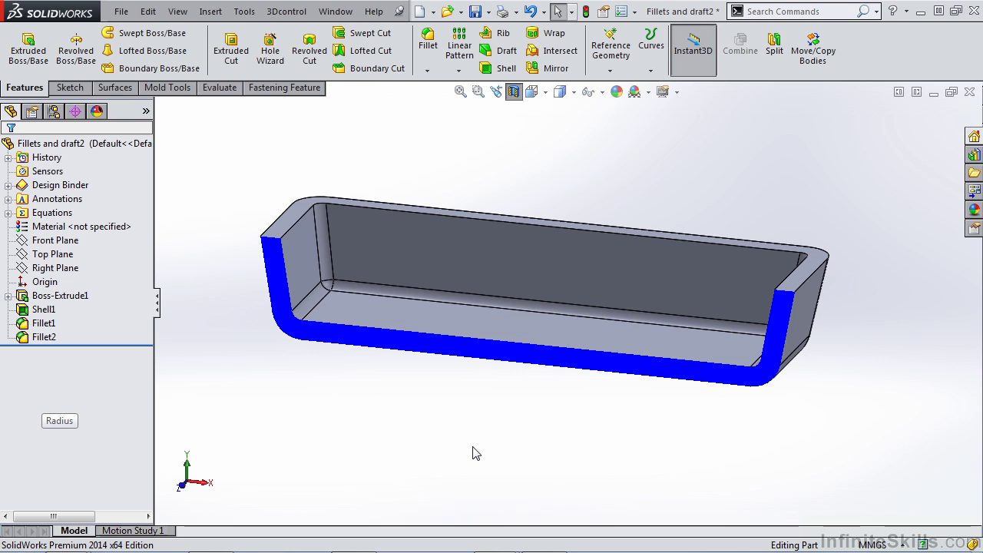
# Check the part's rebuild times in Feature Statistics, highlighting Shell1 and Fillet2, and close the report
pyautogui.click(244, 12)
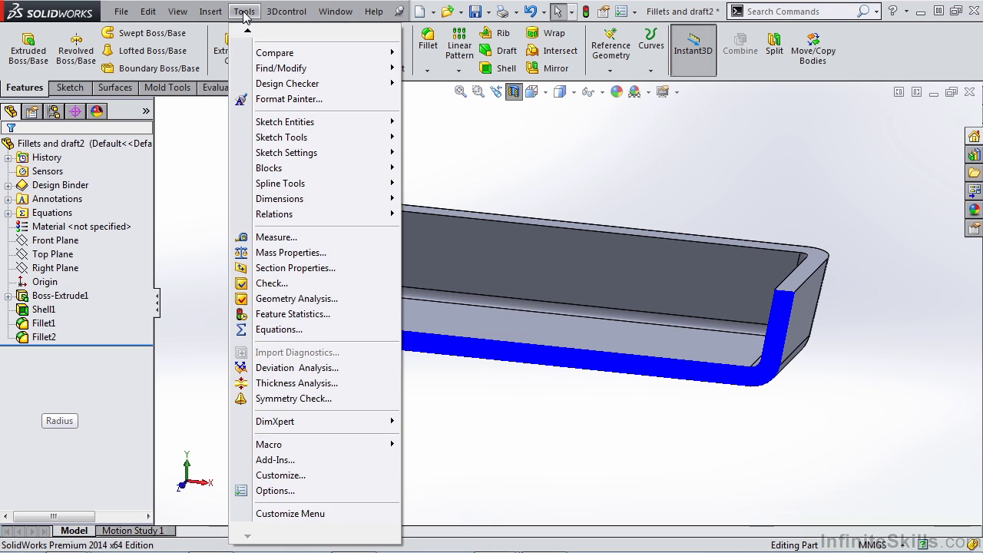
pyautogui.click(285, 314)
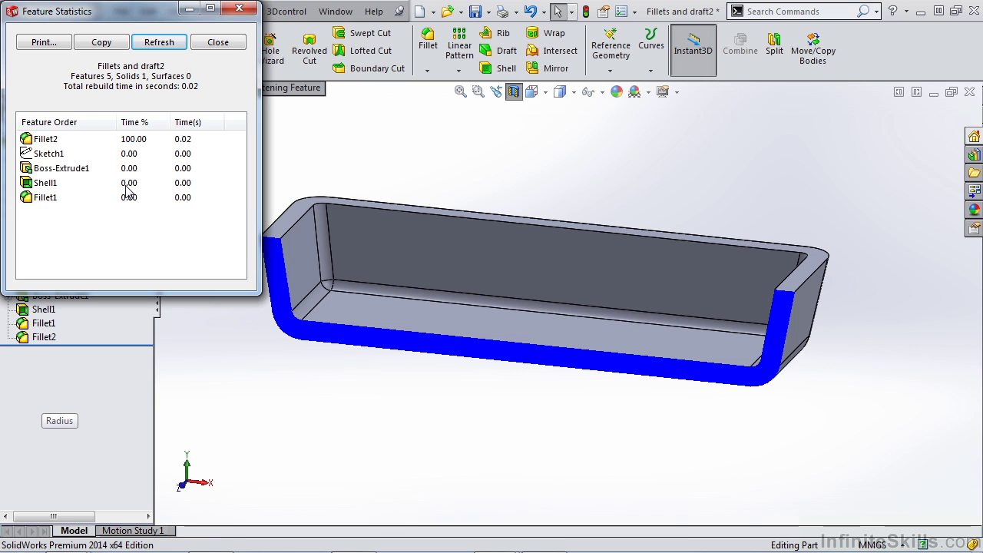
pyautogui.click(44, 183)
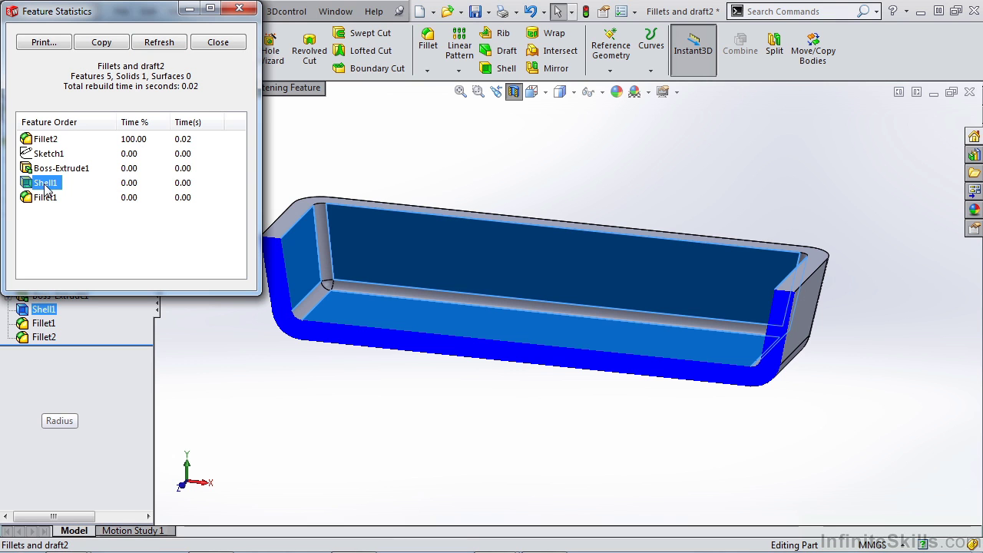
pyautogui.click(46, 140)
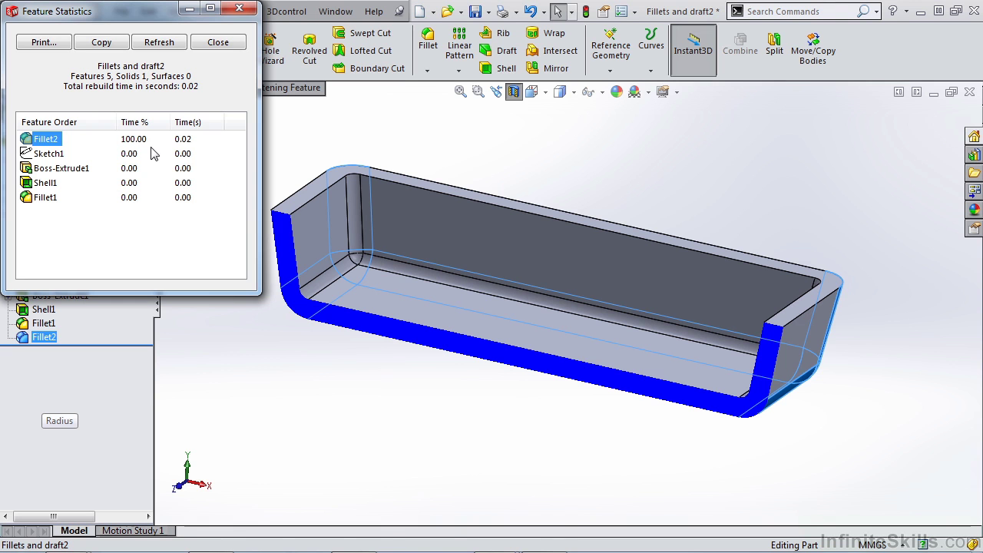
pyautogui.click(224, 42)
pyautogui.click(258, 154)
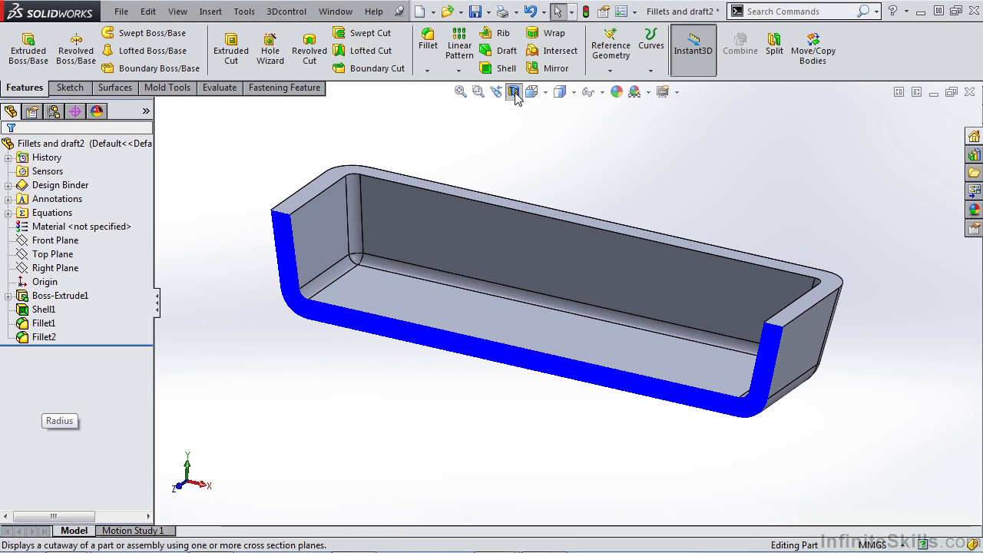